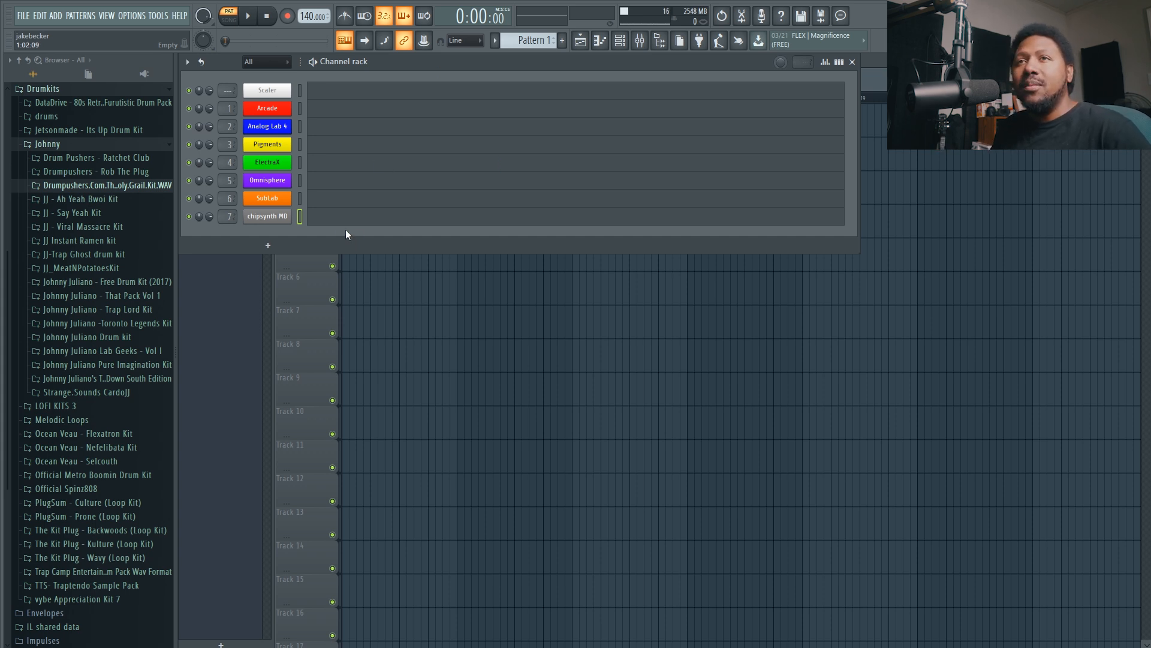
# Open the chipsynth MD instrument and load the String custom patch from the Datasheet group.
pyautogui.click(281, 216)
pyautogui.moveTo(564, 133); pyautogui.dragTo(545, 187)
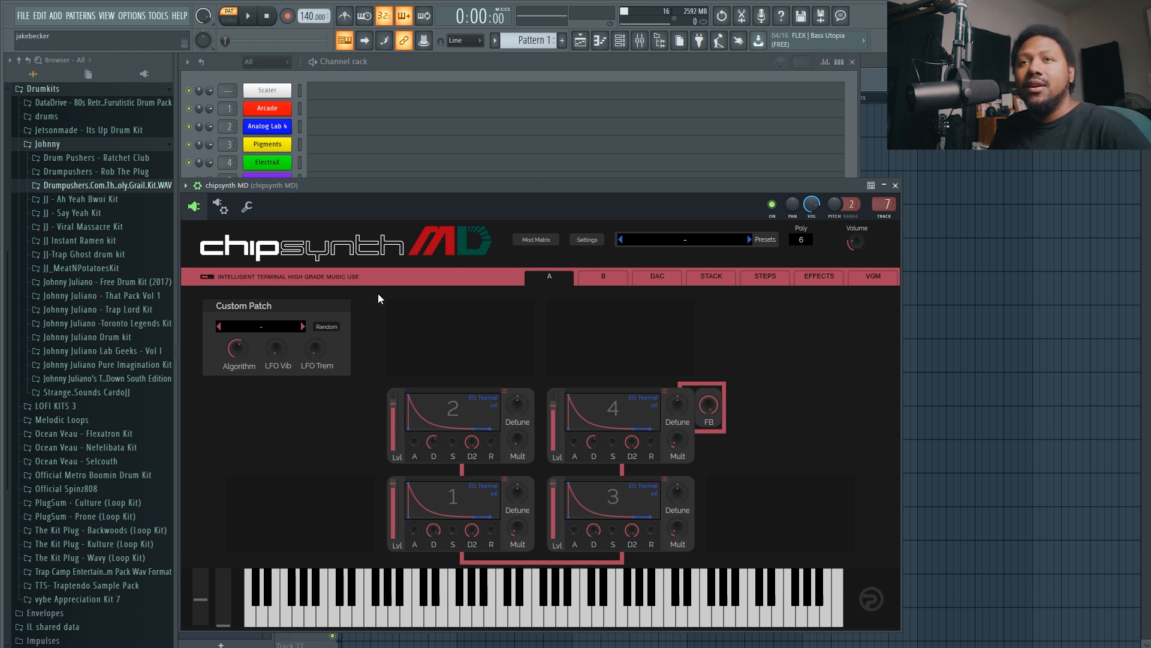
pyautogui.click(247, 329)
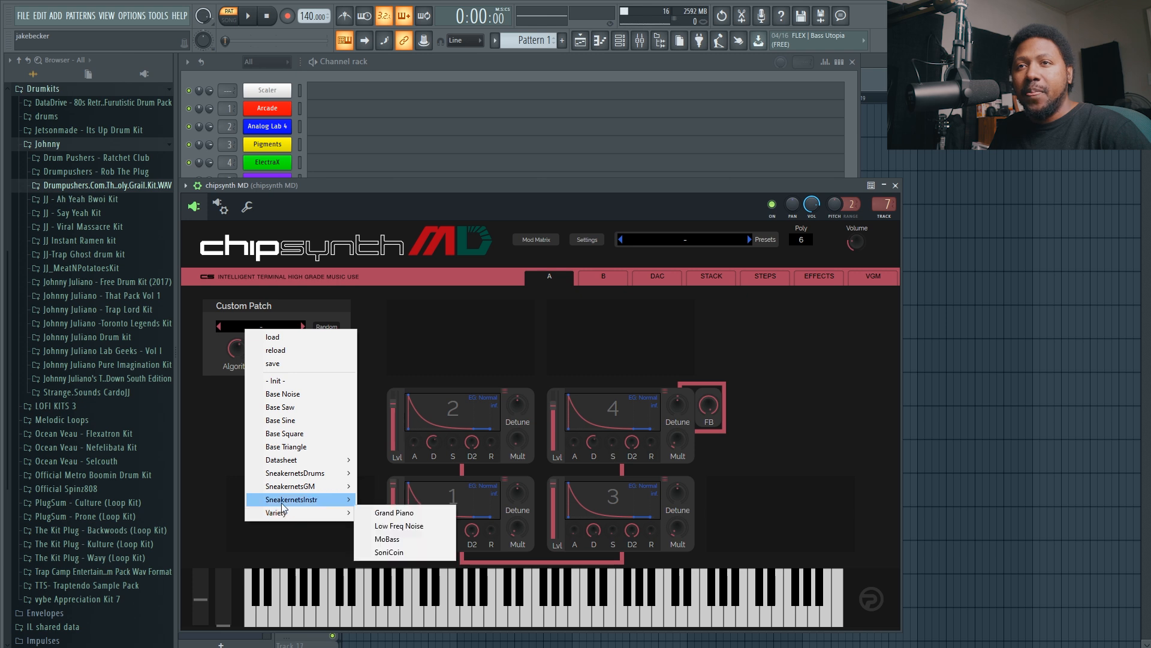
pyautogui.moveTo(288, 459)
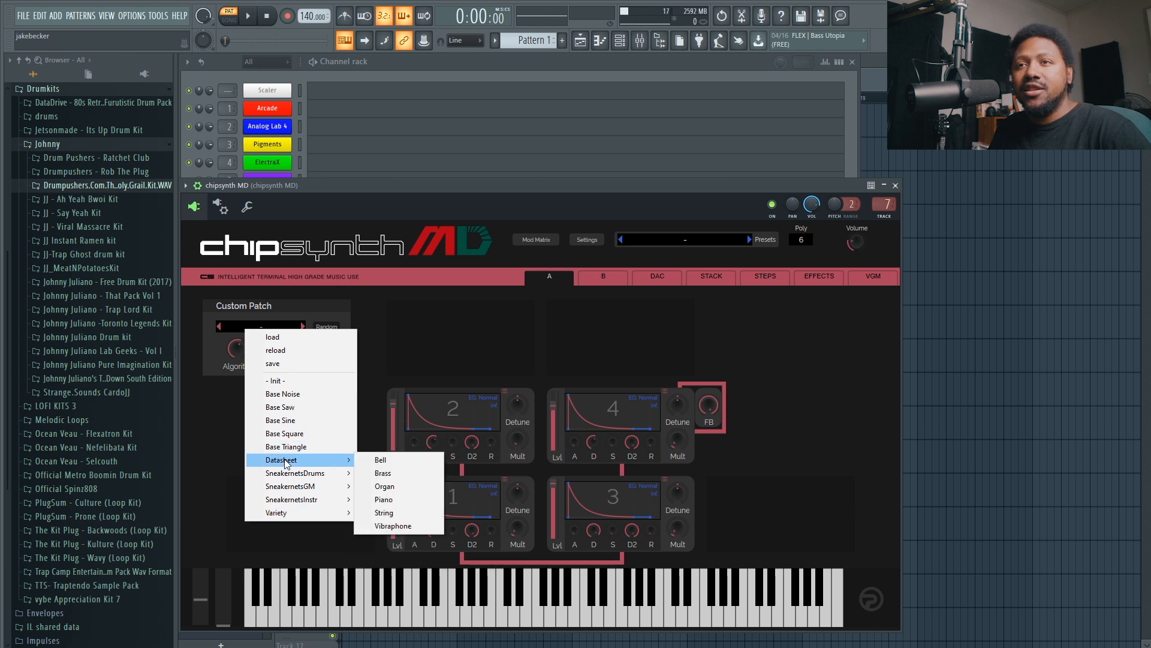
pyautogui.click(397, 512)
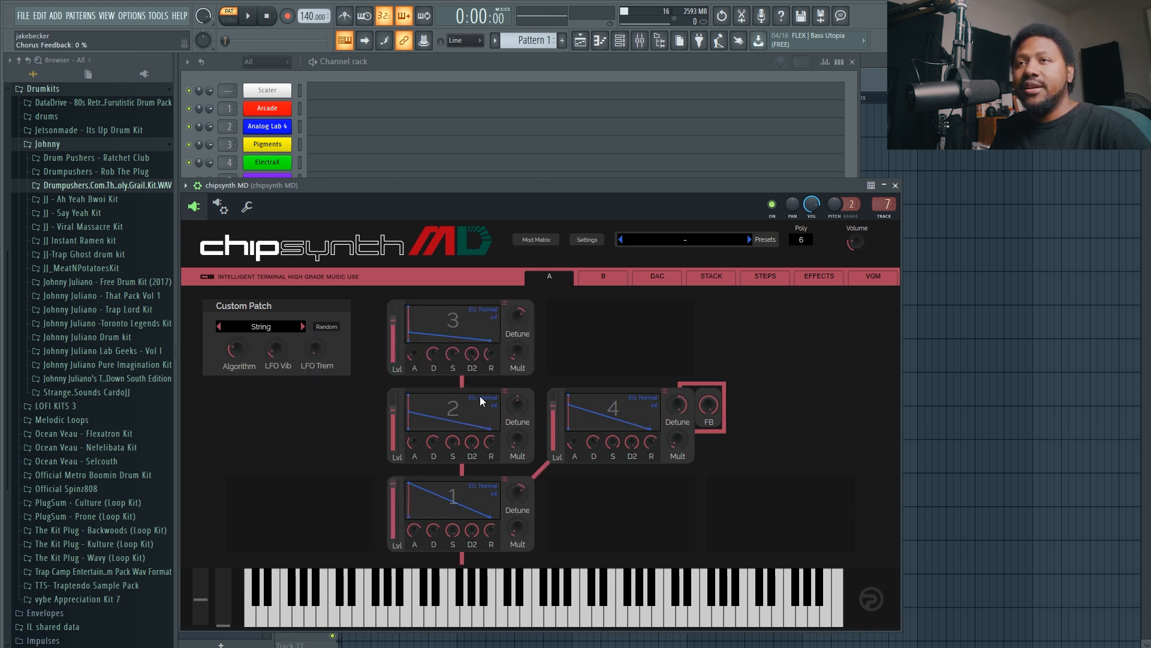
# Randomize the custom patch repeatedly to generate new operator settings for the sound.
pyautogui.click(329, 328)
pyautogui.click(329, 327)
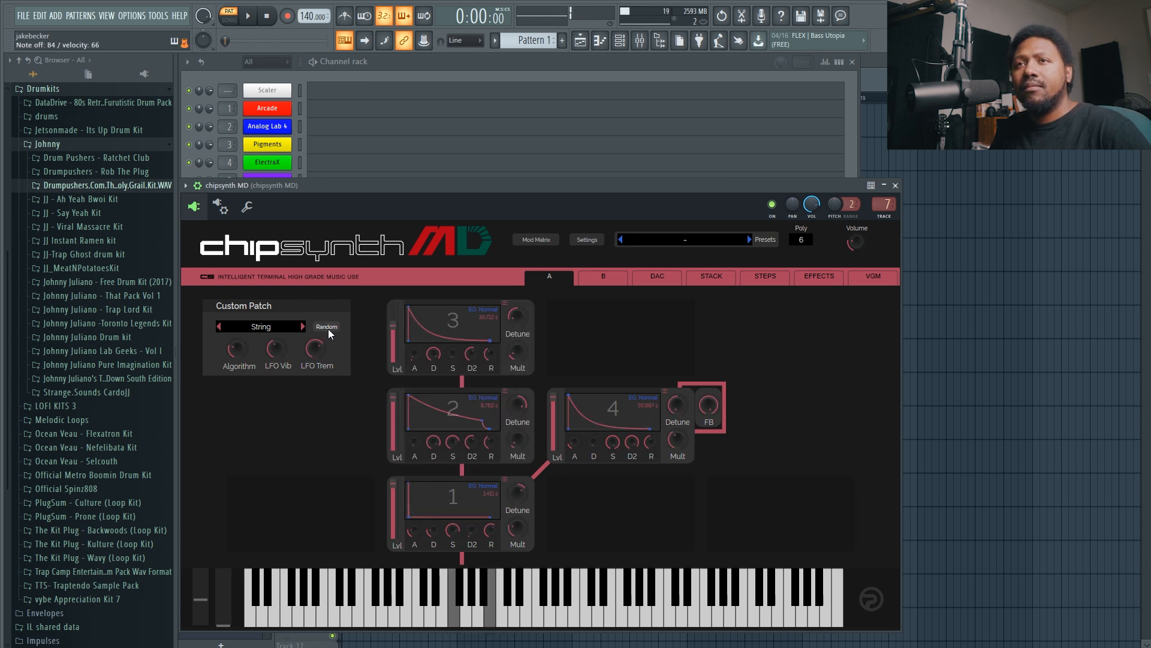
pyautogui.click(329, 327)
pyautogui.click(329, 327)
pyautogui.click(329, 328)
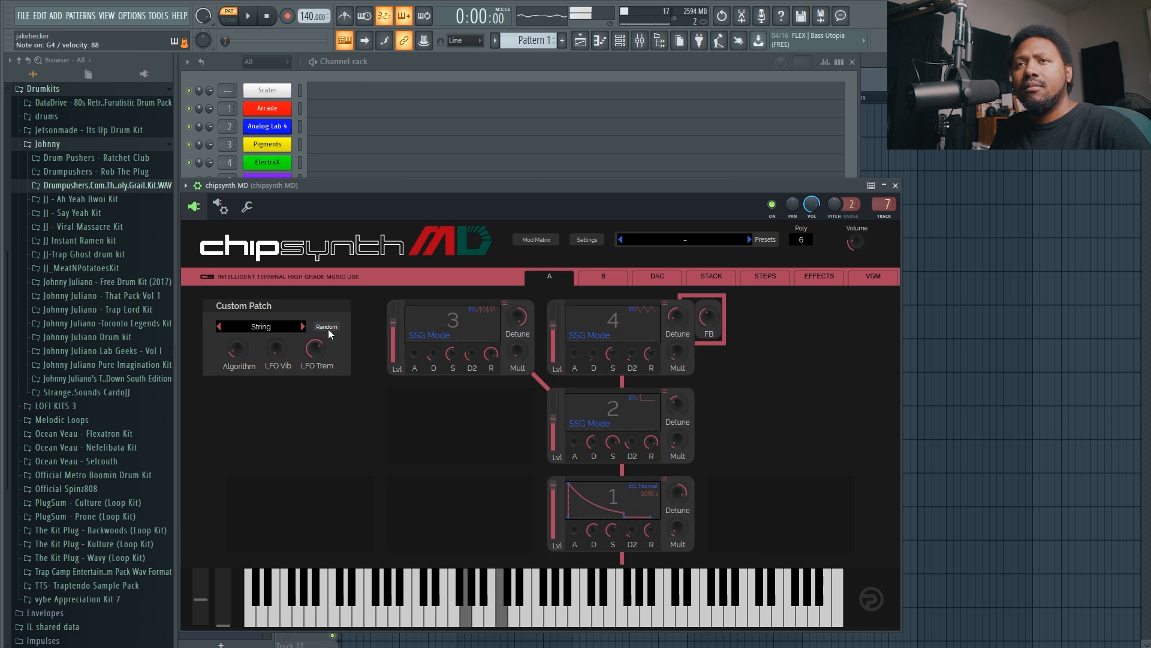
pyautogui.click(319, 329)
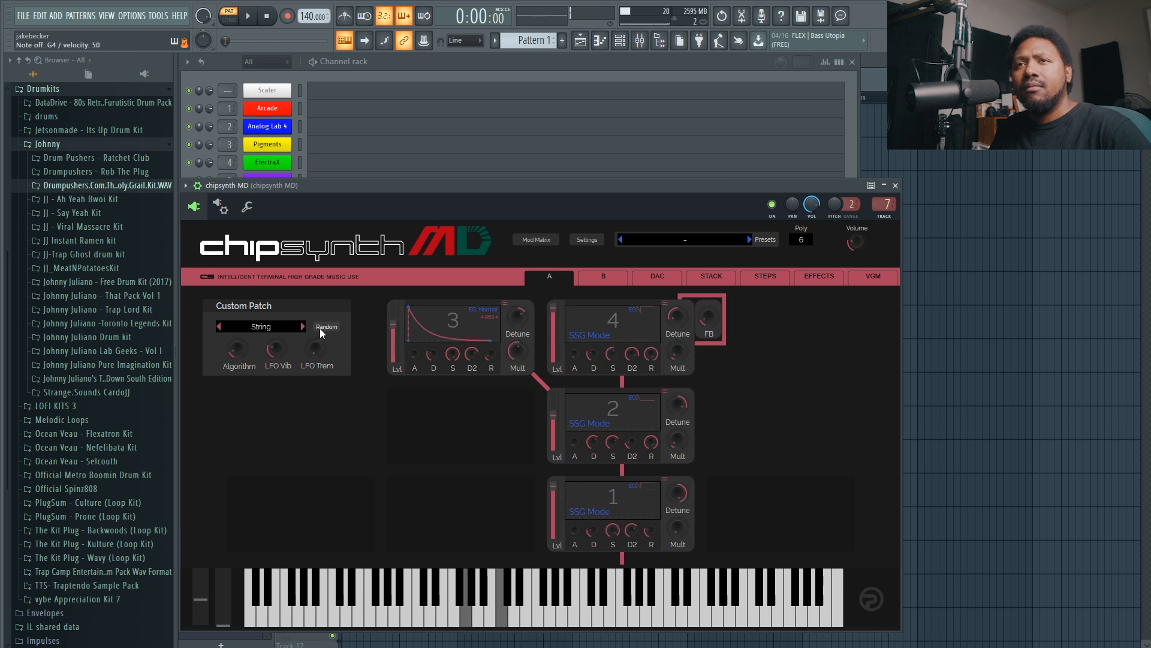
pyautogui.click(319, 329)
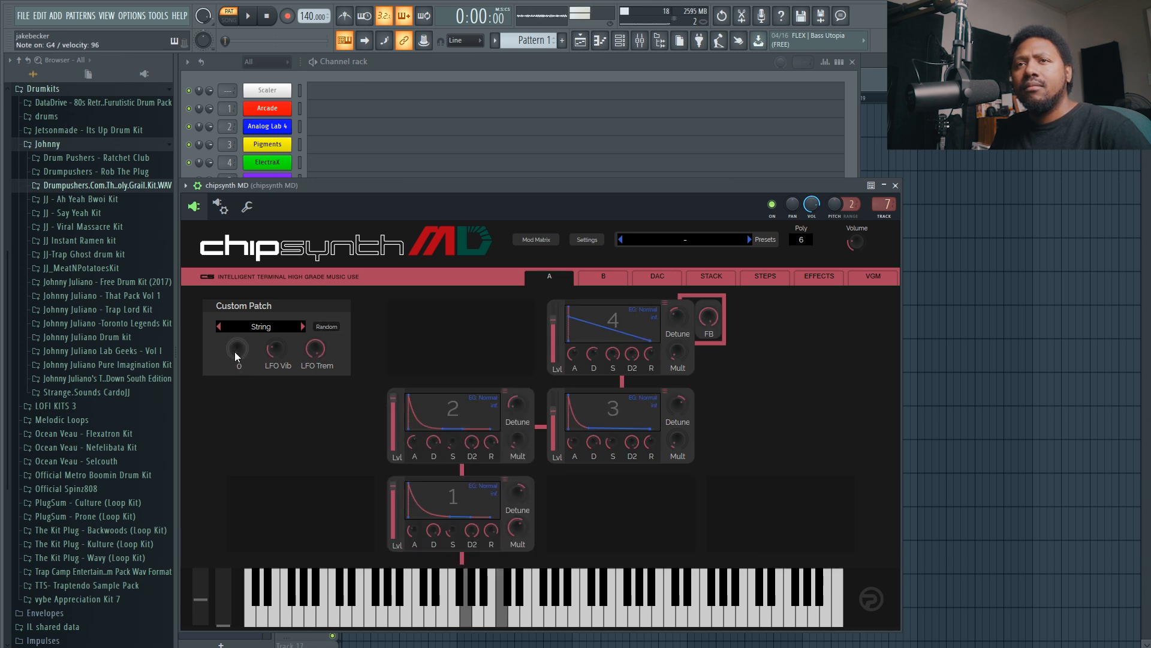
# Try different Algorithm values for the custom patch, raising it through 4 and 5 and lowering it again.
pyautogui.scroll(4, 235, 353)
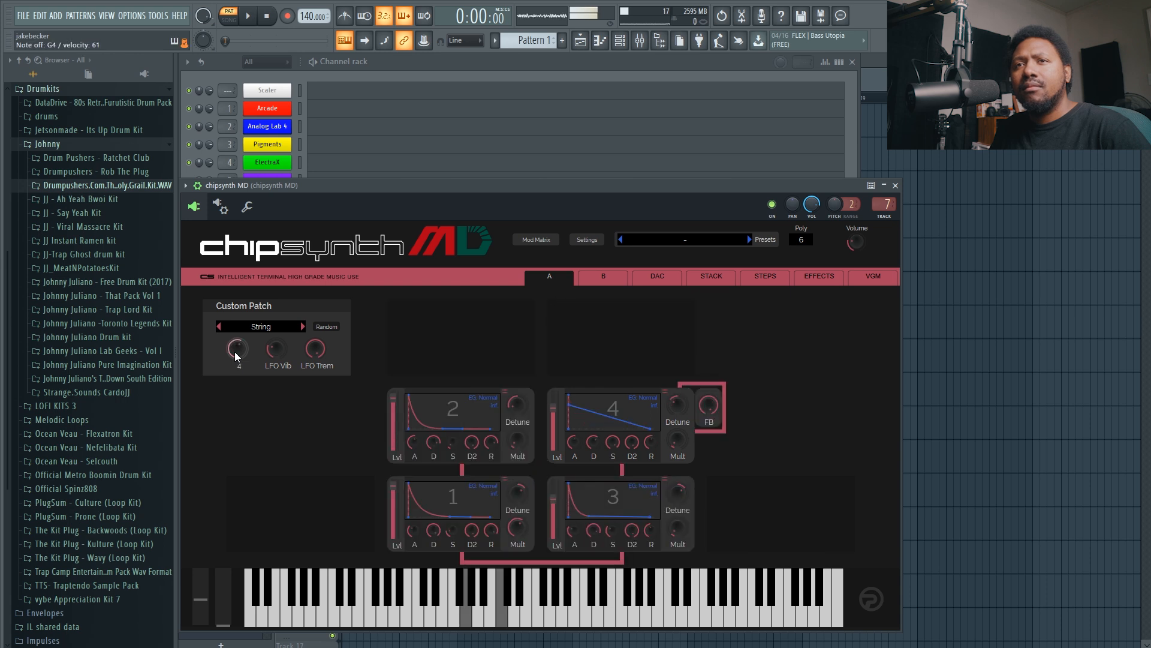
pyautogui.scroll(1, 236, 354)
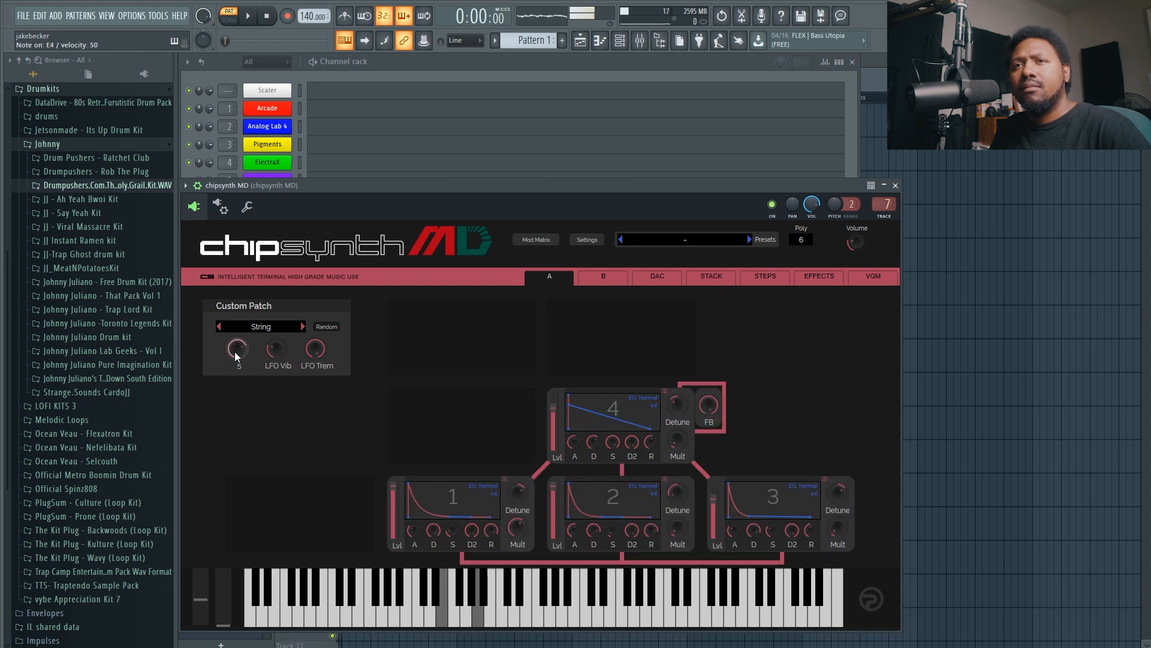
pyautogui.scroll(1, 235, 351)
pyautogui.scroll(-1, 235, 351)
pyautogui.scroll(-1, 496, 525)
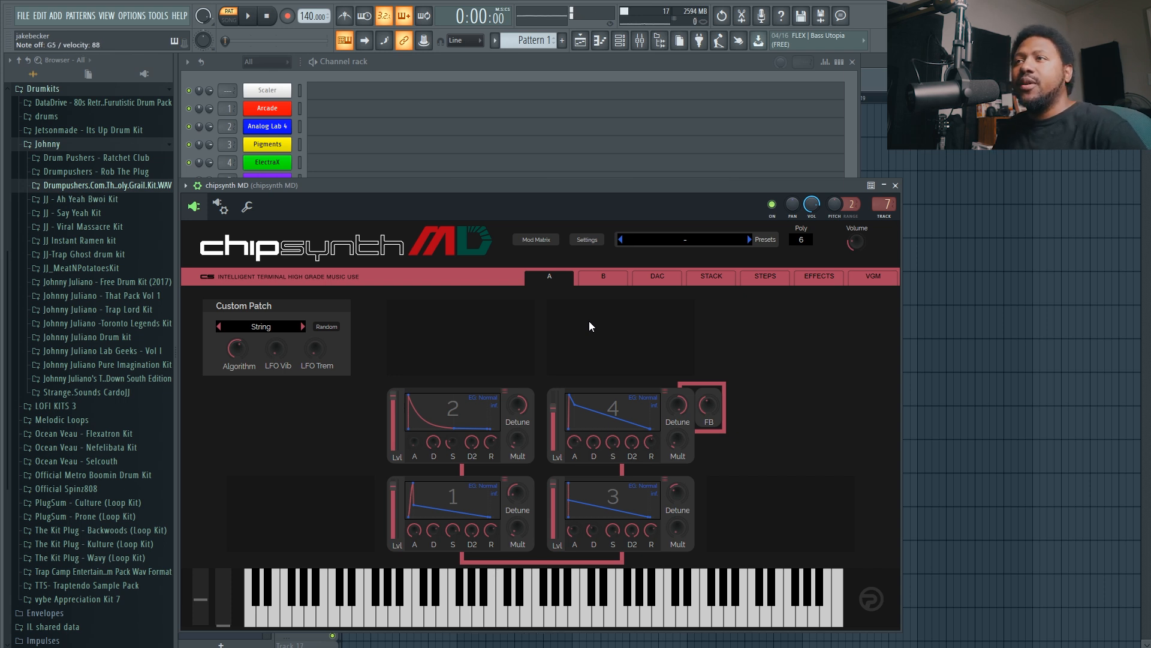
# Enable the chipsynth MD Arpeggiator with BPM lock on and its mode set to |Up-Down|.
pyautogui.click(819, 283)
pyautogui.click(210, 306)
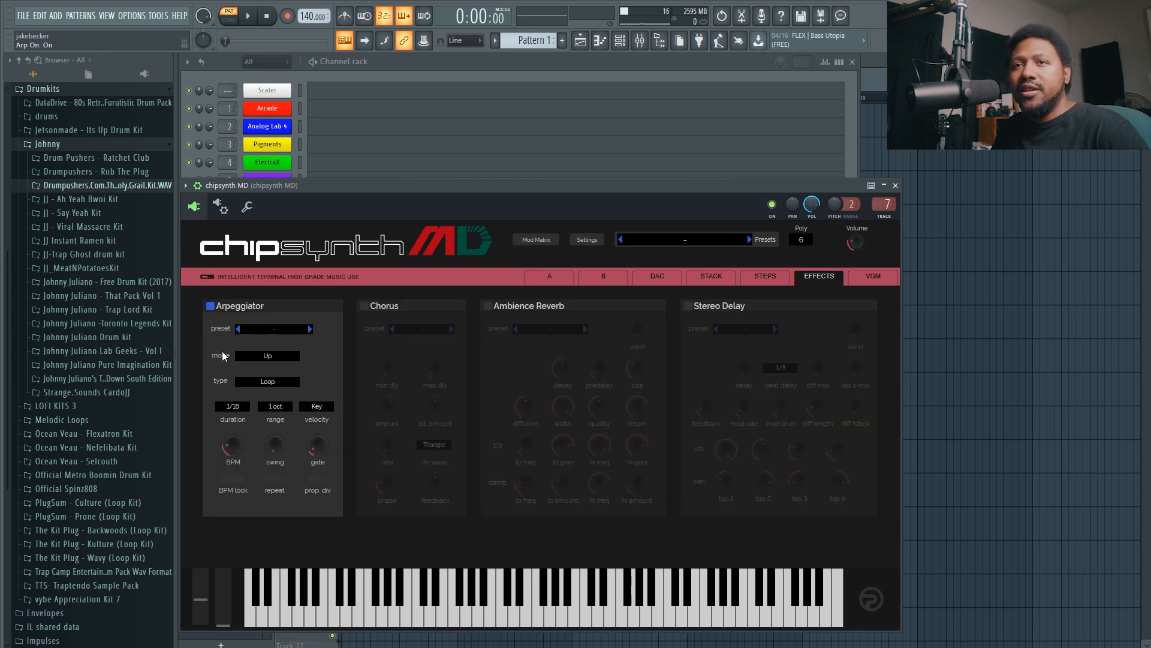
pyautogui.click(236, 479)
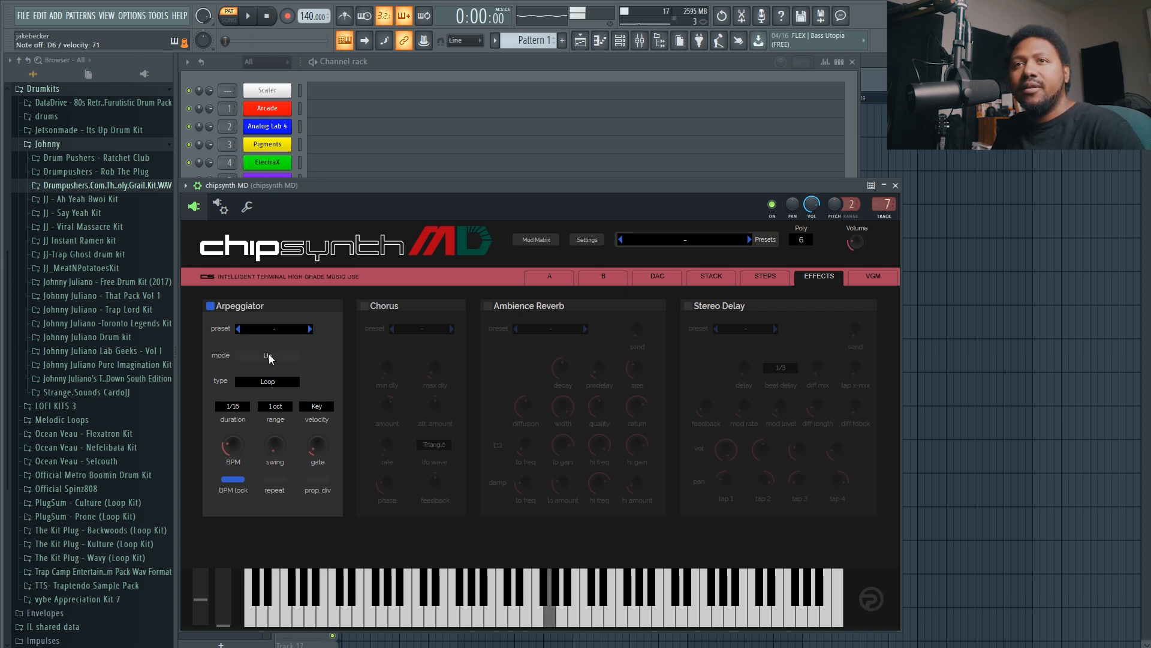
pyautogui.click(288, 358)
pyautogui.click(322, 402)
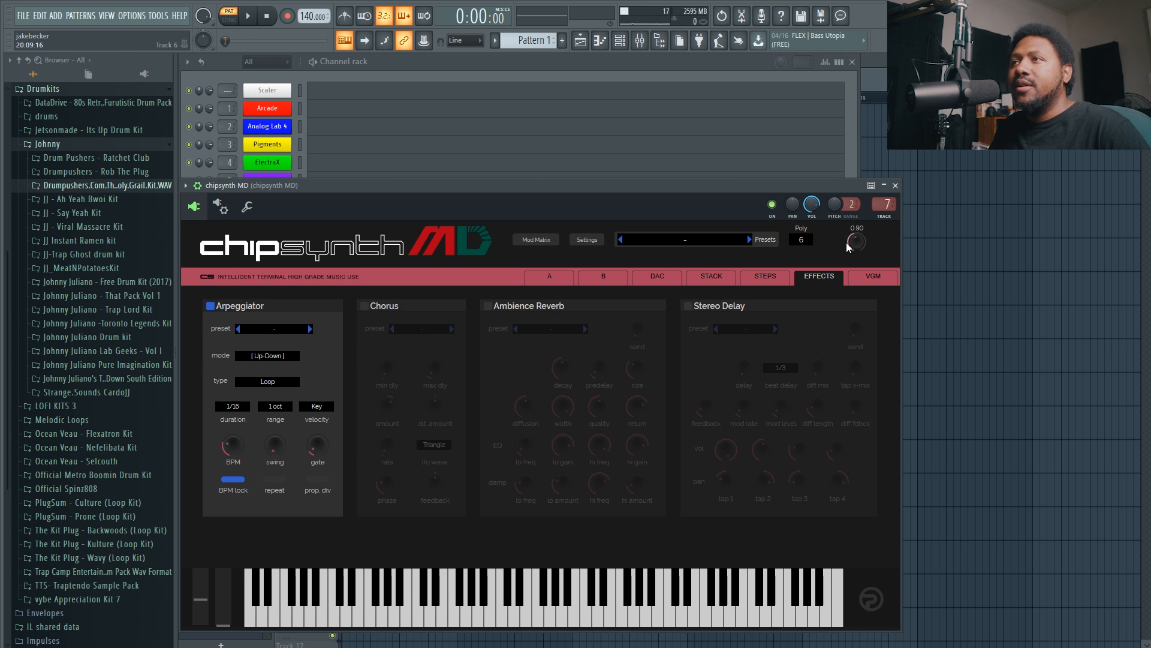
# Check the MIDI input port in chipsynth MD's wrapper settings and open the scale list in Scaler.
pyautogui.click(221, 206)
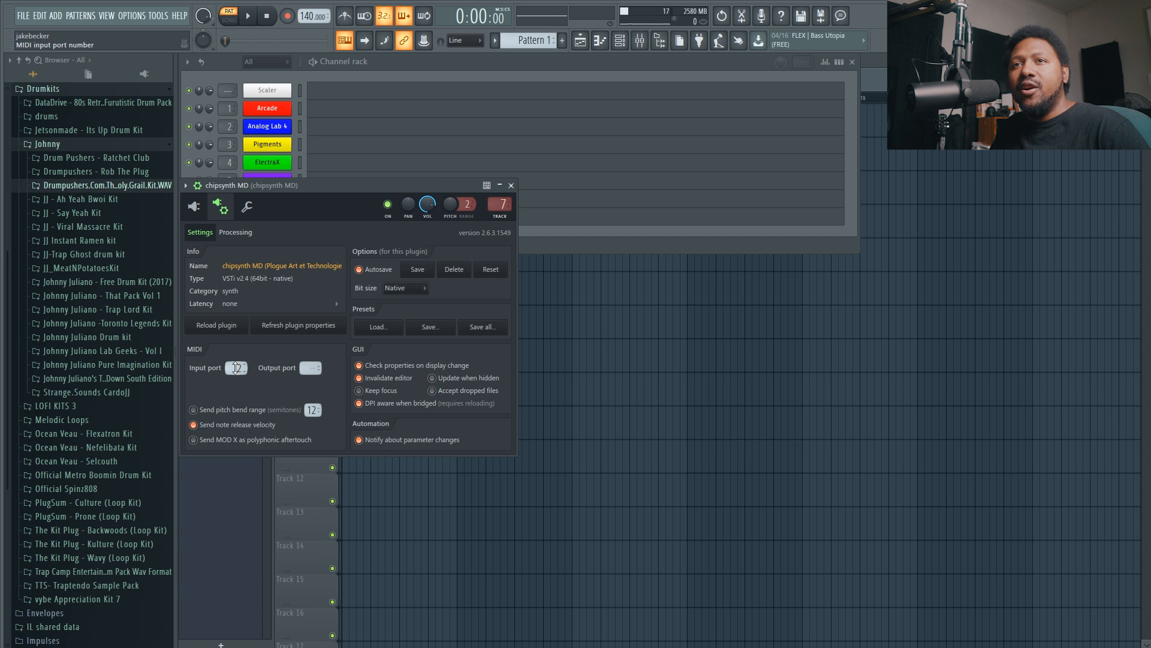
pyautogui.click(270, 91)
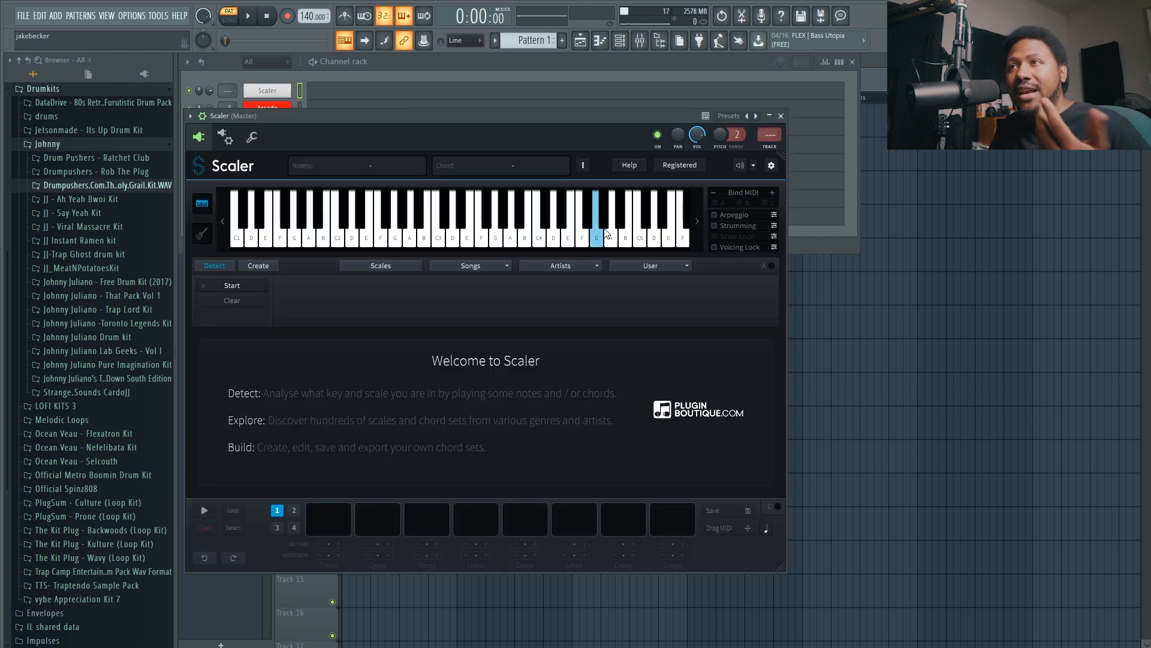
pyautogui.click(266, 288)
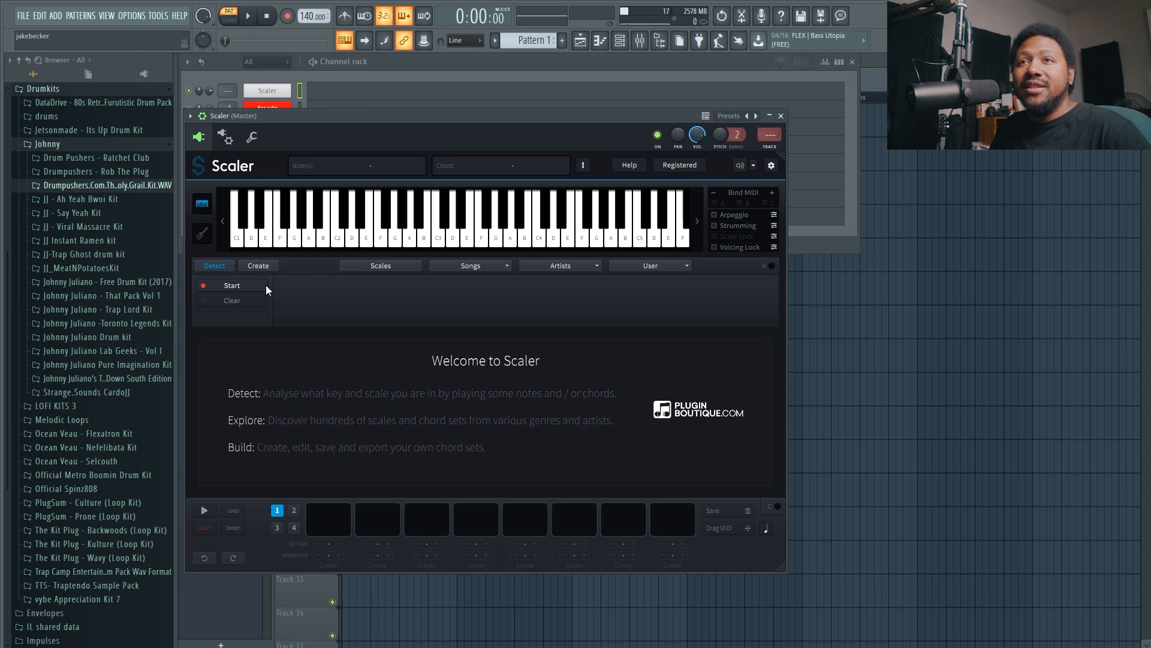
pyautogui.click(378, 265)
pyautogui.click(393, 225)
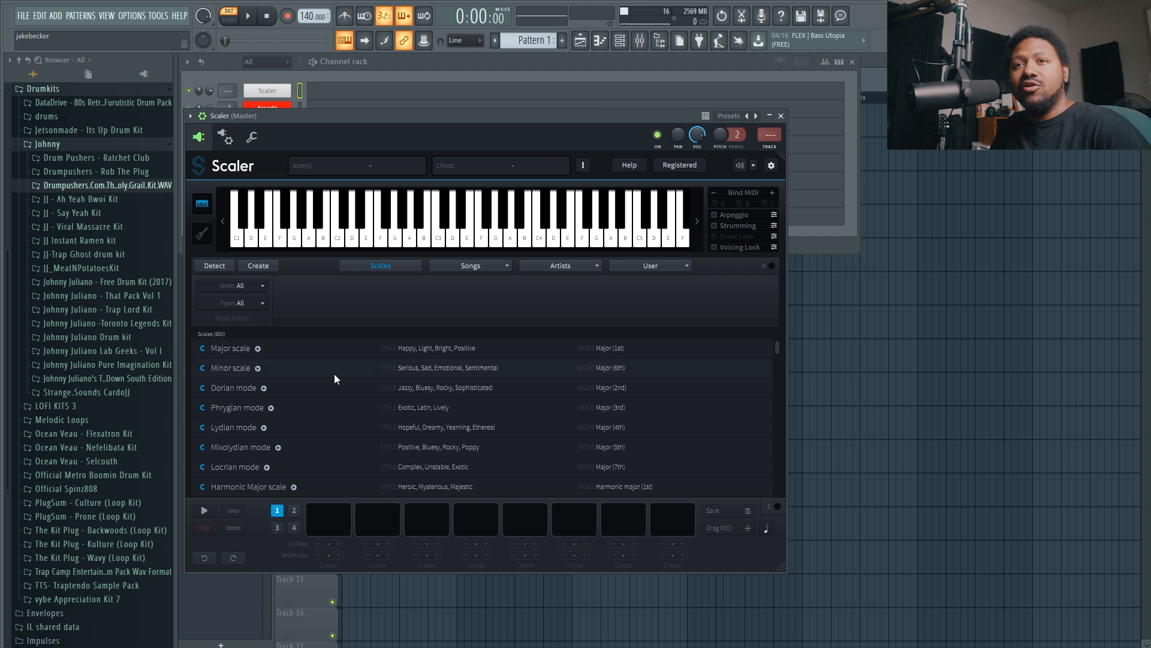
# Filter the Scaler scales to the F#/Gb root note and select Phrygian mode.
pyautogui.click(247, 304)
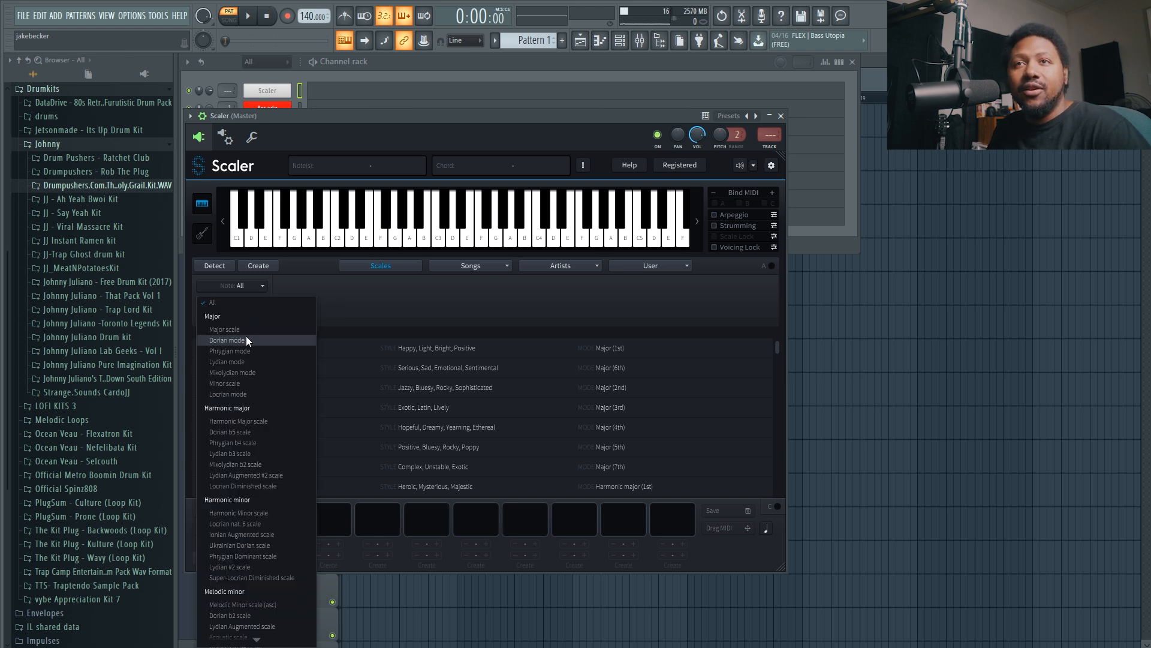
pyautogui.click(247, 286)
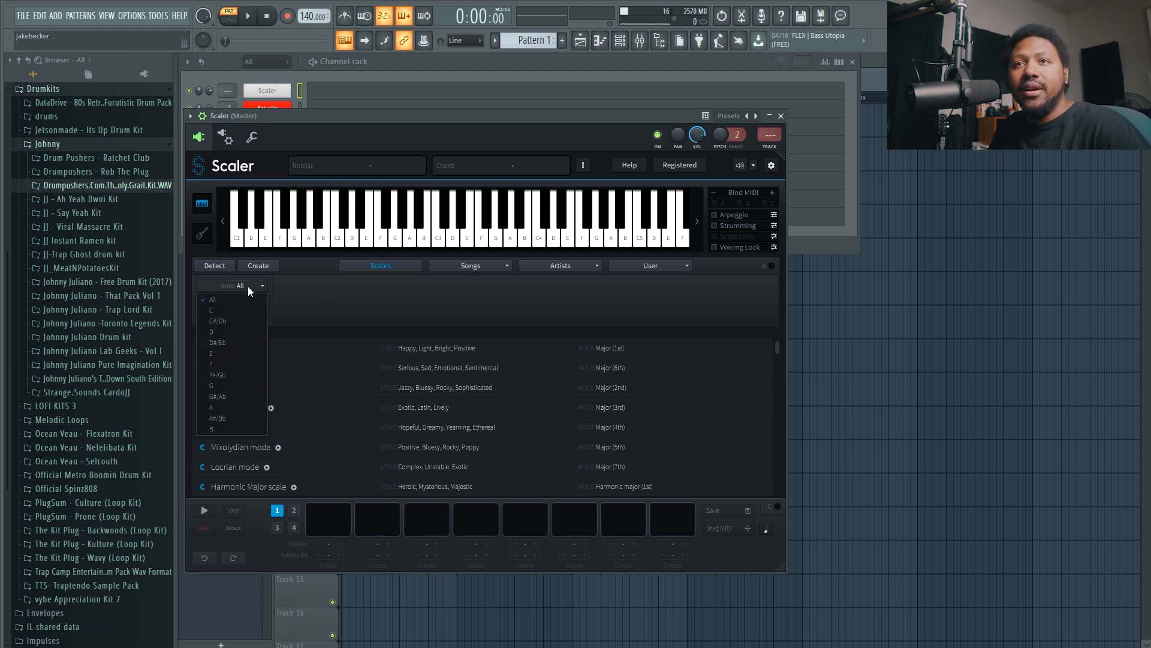
pyautogui.click(234, 374)
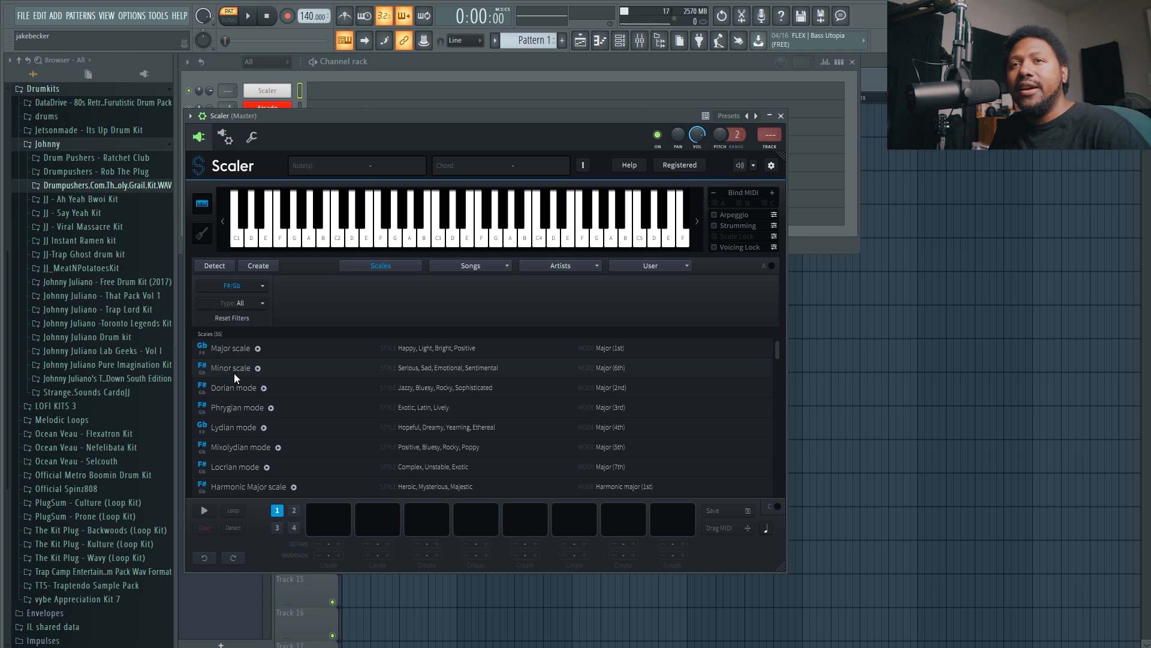
pyautogui.click(234, 409)
# Turn on Scale Lock and map the scale to the white keys only.
pyautogui.click(734, 238)
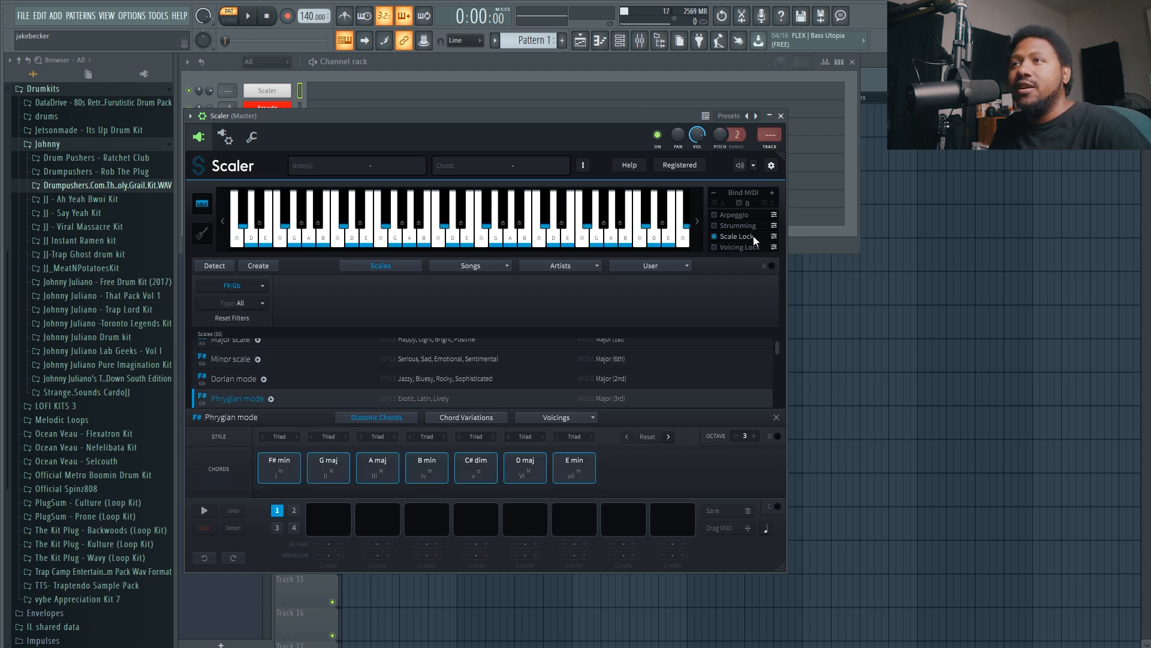
pyautogui.click(774, 237)
pyautogui.click(782, 274)
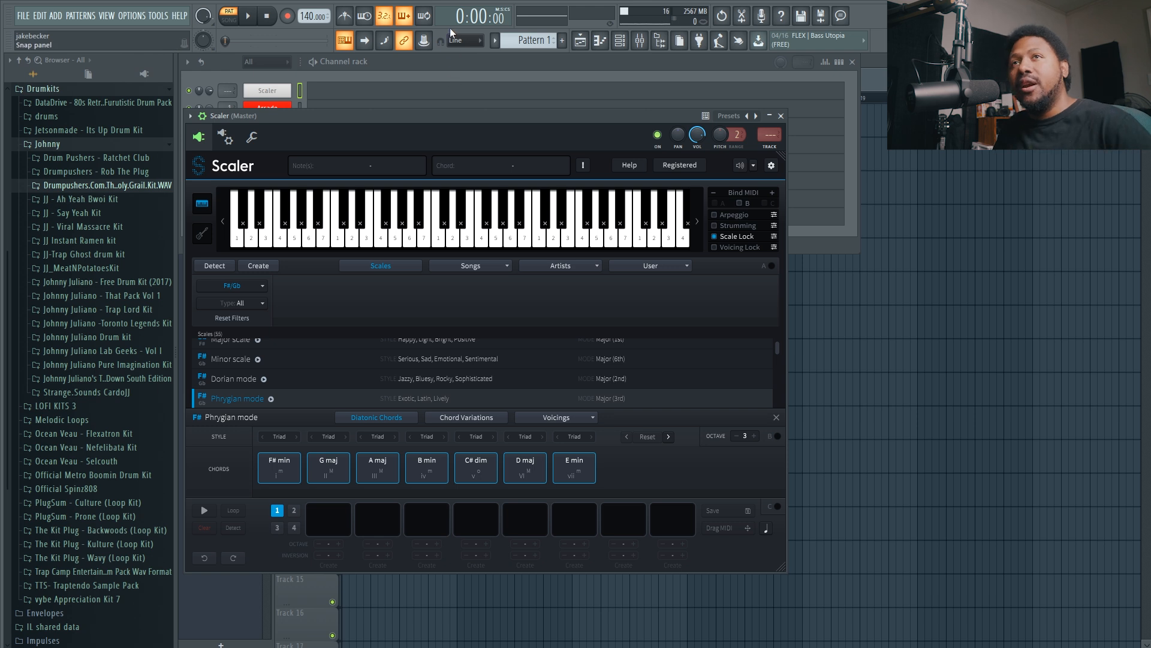
# Arm recording for Pattern 1.
pyautogui.click(290, 18)
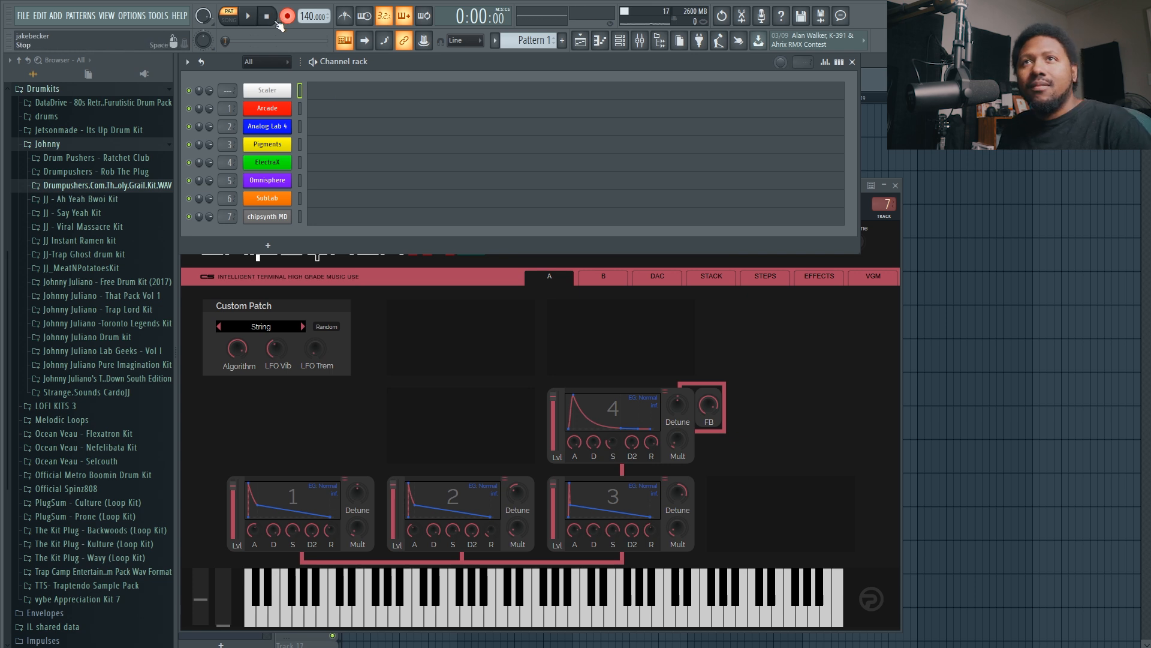
pyautogui.click(252, 18)
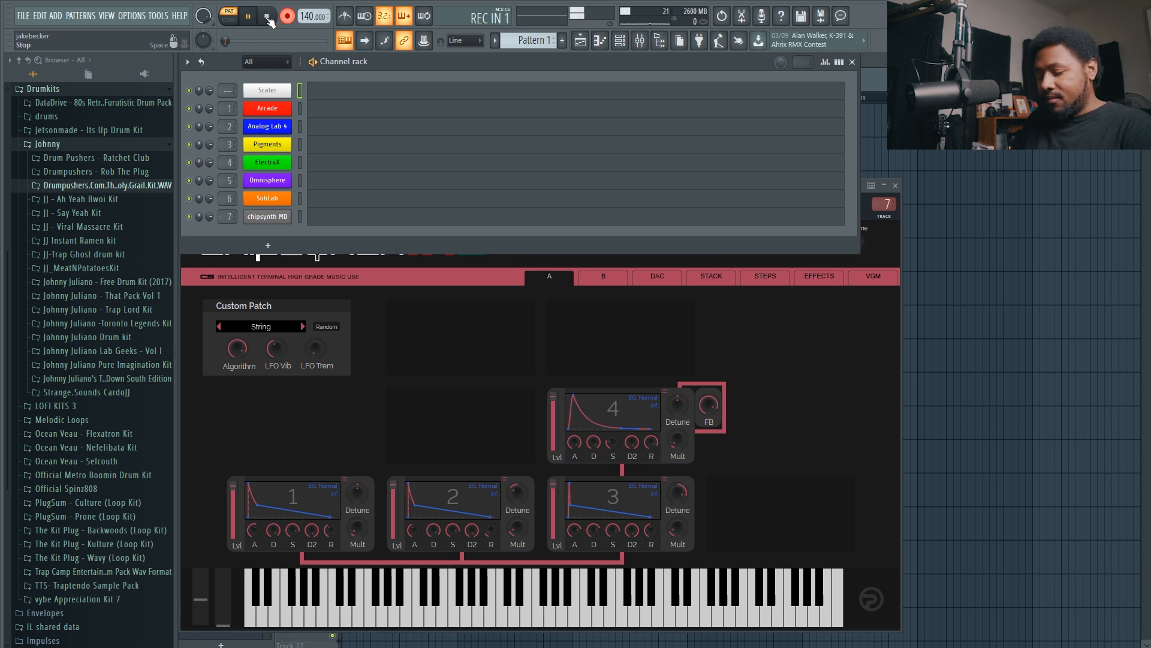
pyautogui.click(268, 18)
pyautogui.hotkey('ctrl', 'z')
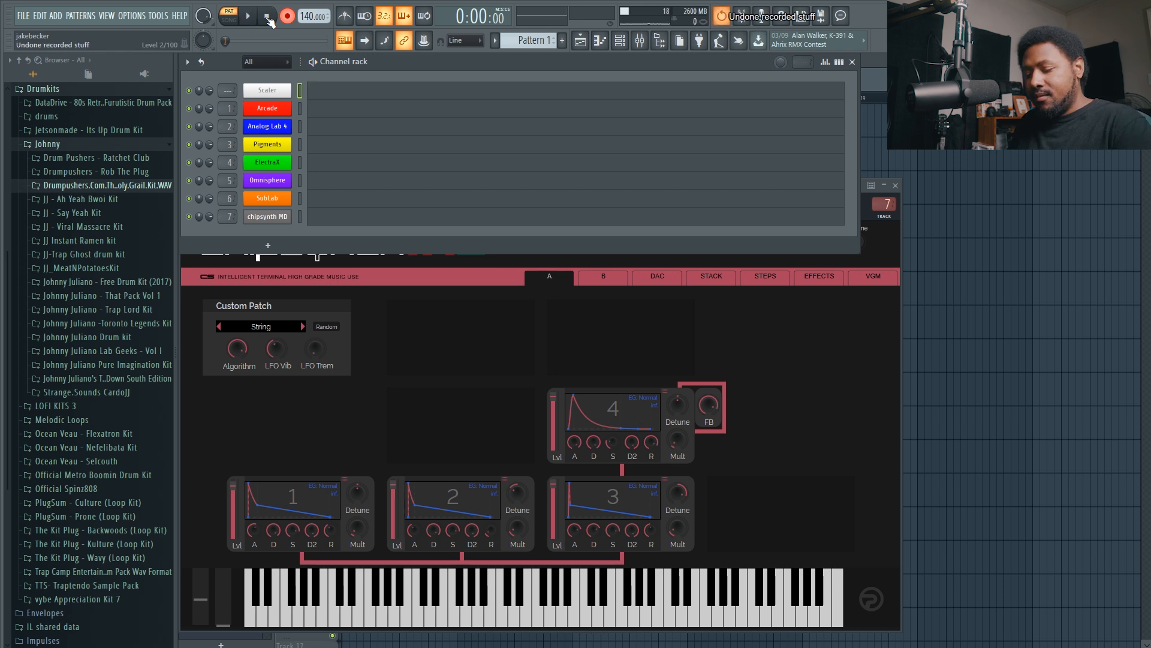
# Record the chords played on the Scaler channel into Pattern 1.
pyautogui.press('space')
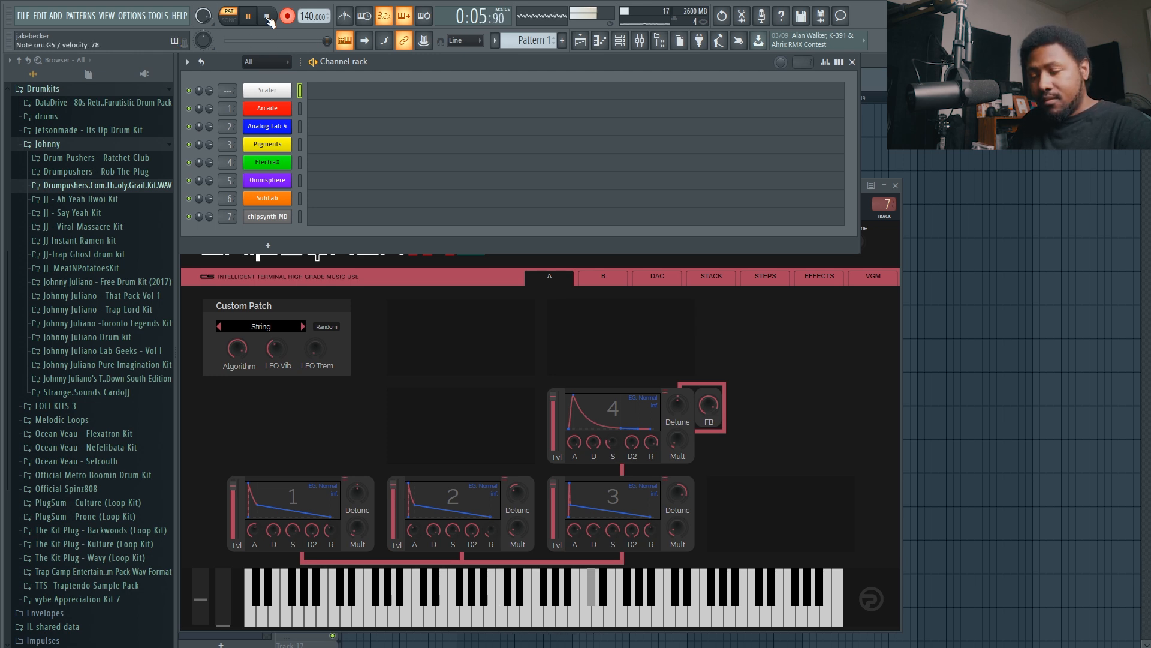
pyautogui.click(267, 17)
# Play back the Scaler chord progression in the piano roll with the whole pattern in view.
pyautogui.press('space')
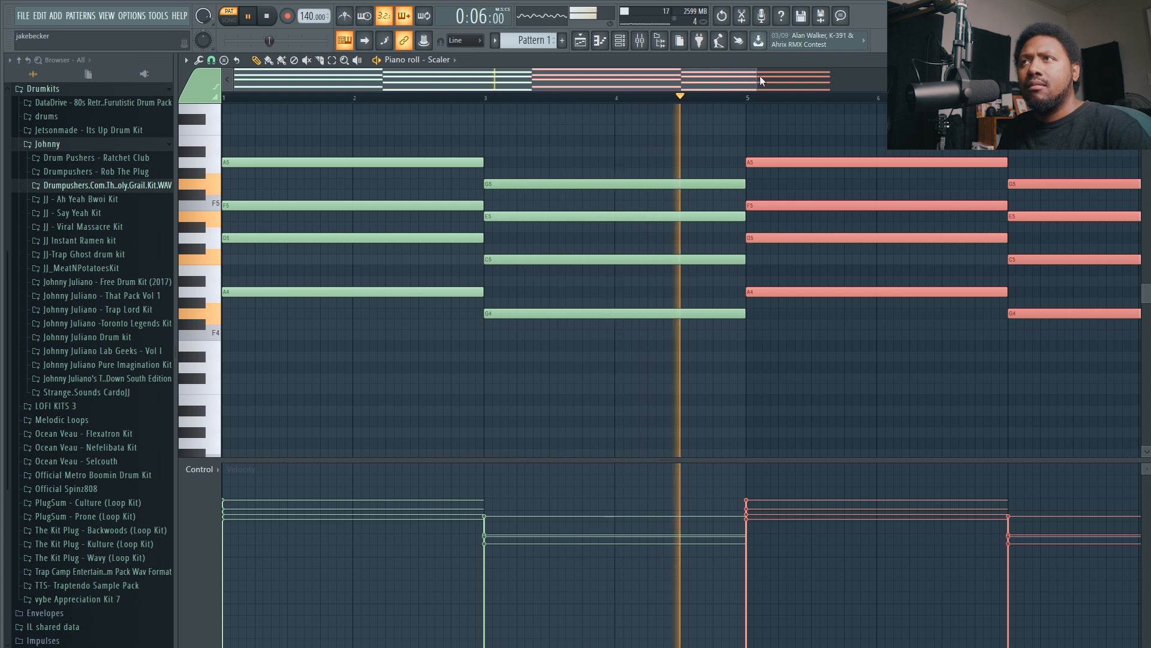
pyautogui.moveTo(757, 80); pyautogui.dragTo(908, 81)
pyautogui.press('space')
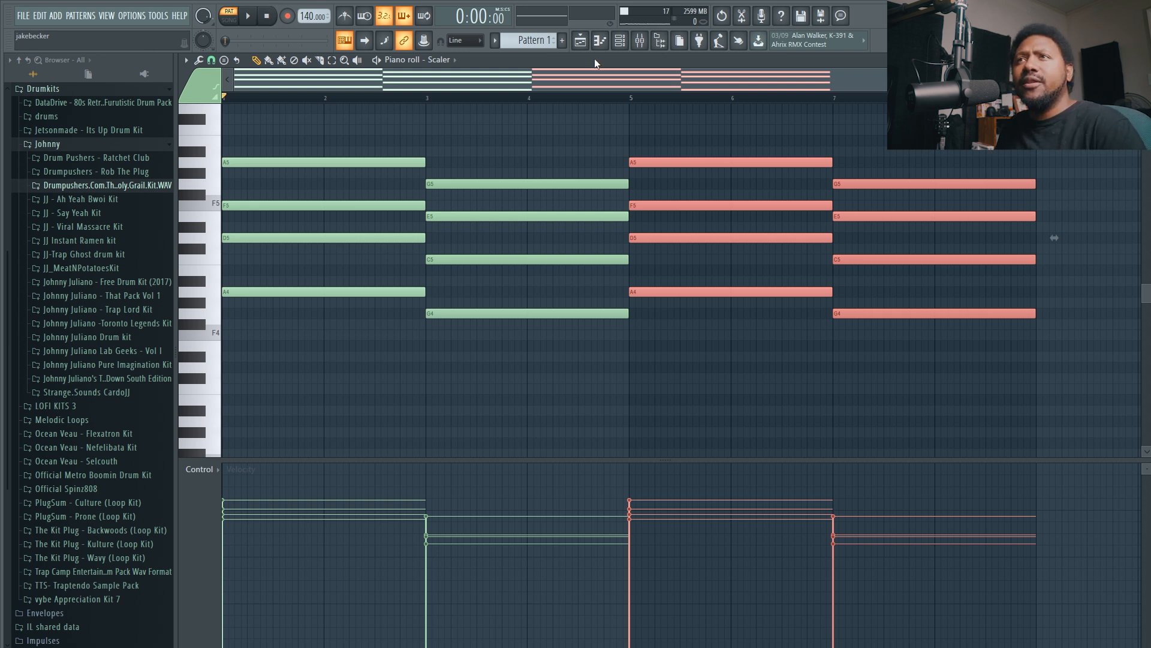
pyautogui.press('space')
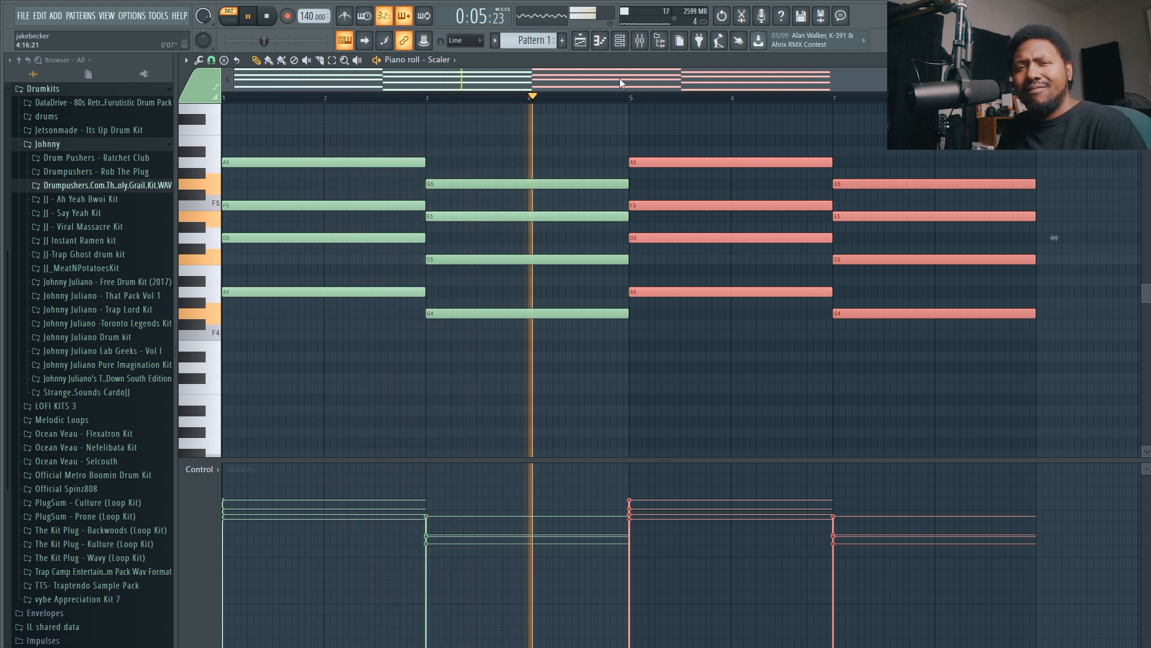
pyautogui.press('space')
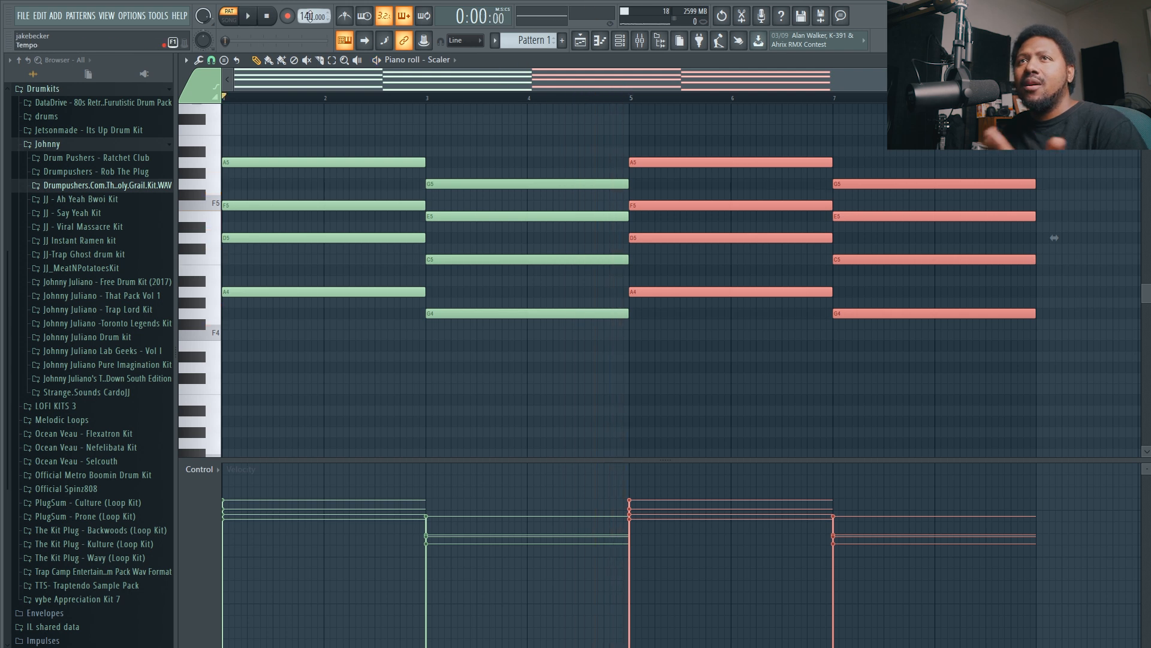
# Burn the Scaler channel's MIDI output to notes and bring the channel rack back up.
pyautogui.click(621, 40)
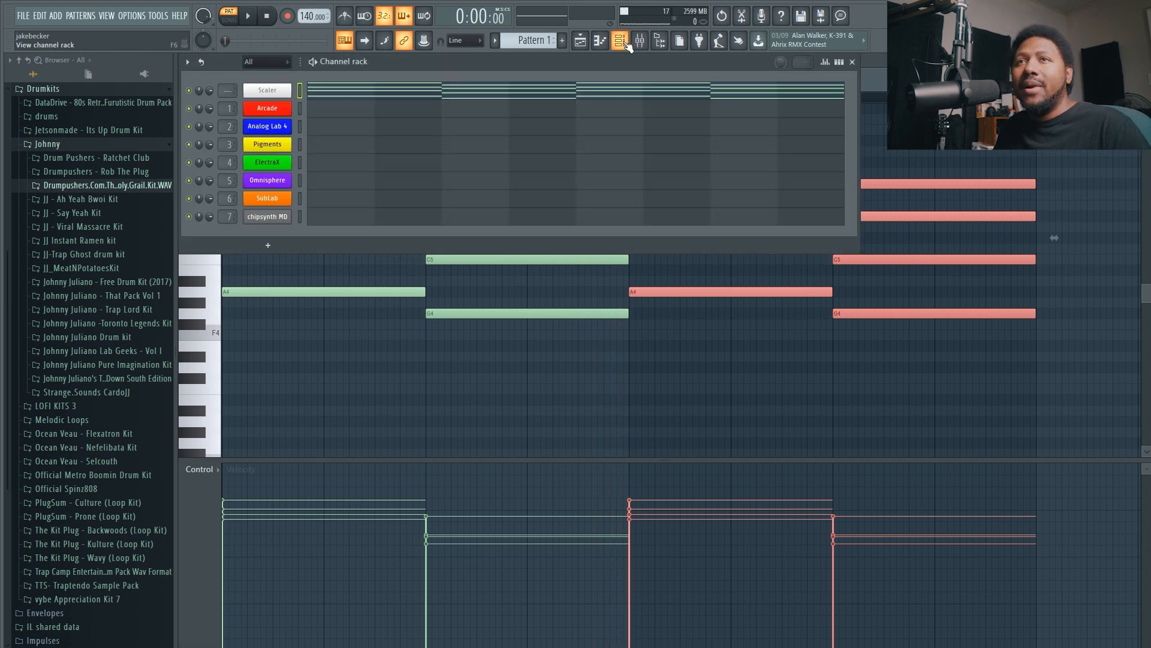
pyautogui.rightClick(290, 88)
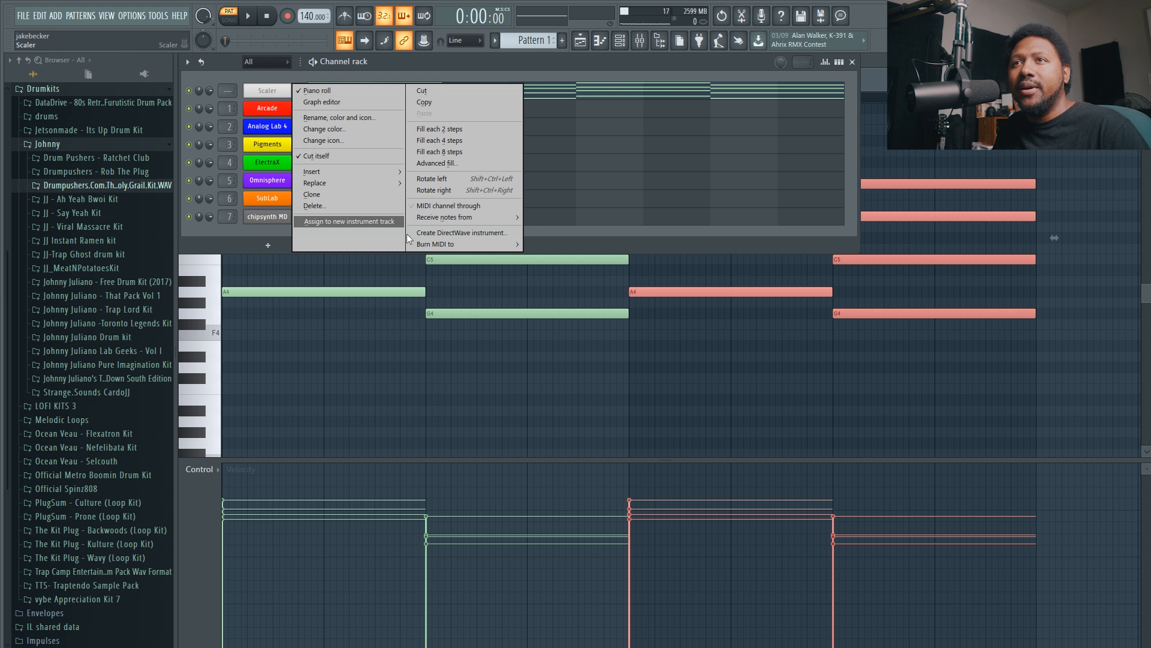
pyautogui.click(574, 238)
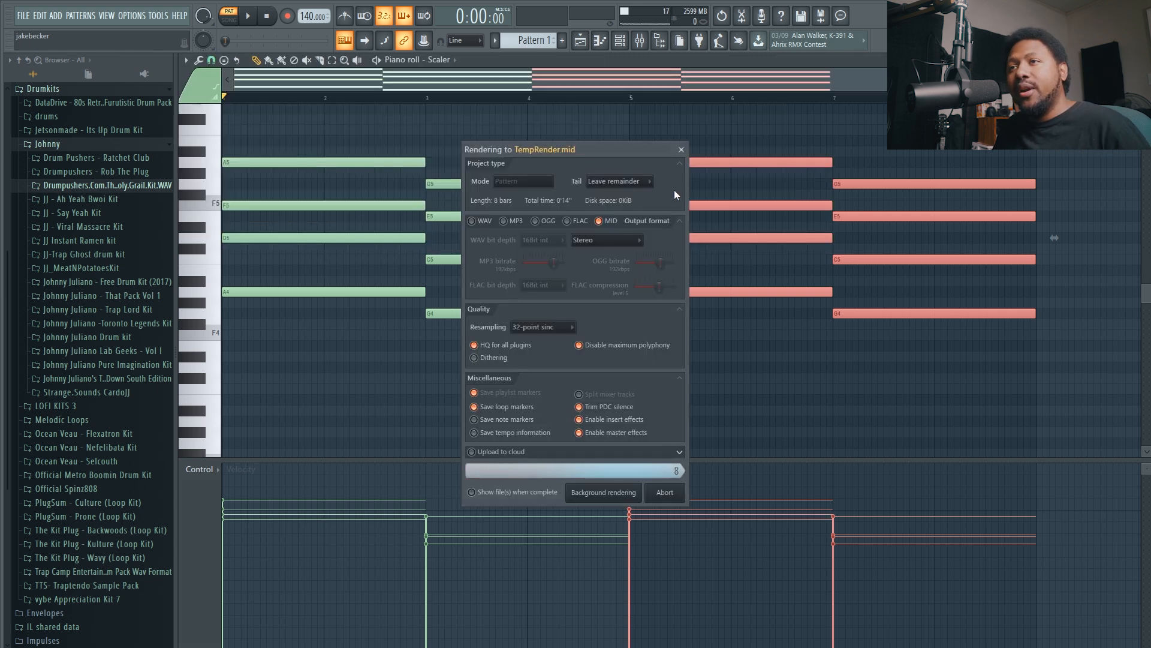
pyautogui.click(624, 43)
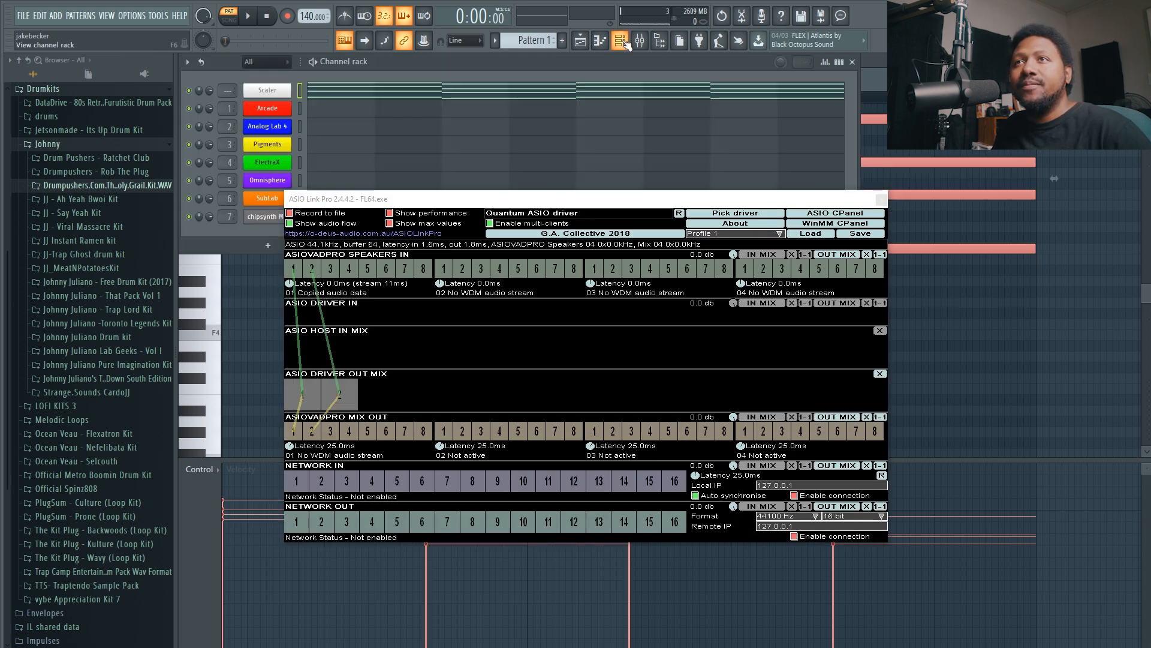
# Copy the Scaler channel's chord notes onto the chipsynth MD channel, closing the ASIO Link Pro window on the way.
pyautogui.rightClick(290, 88)
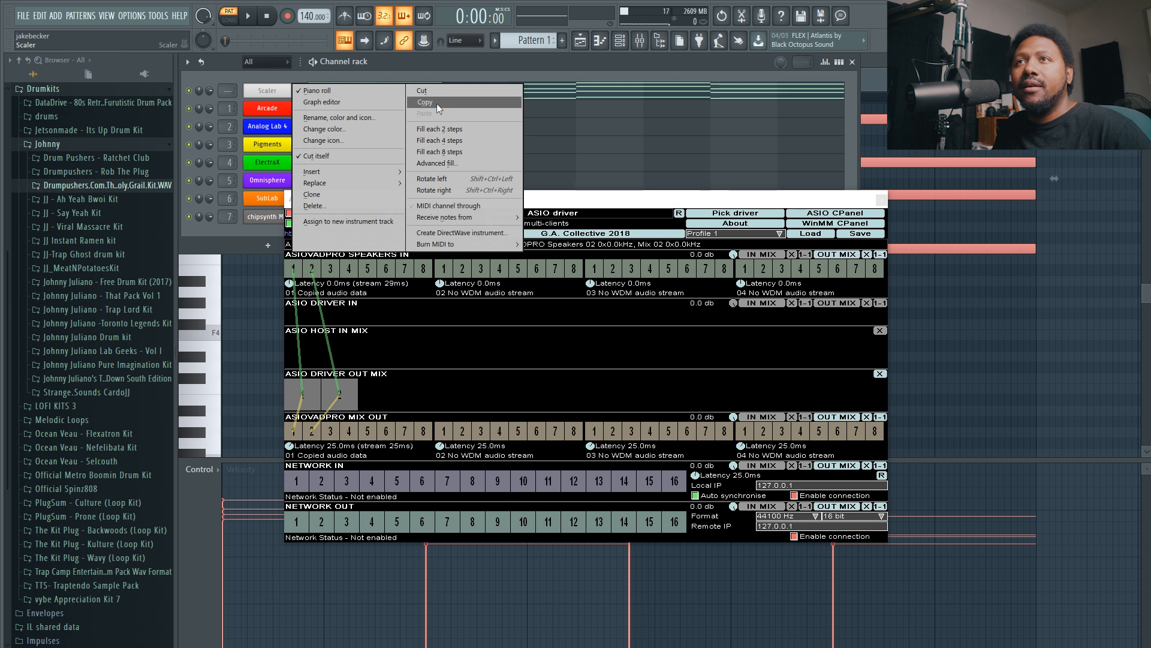
pyautogui.click(438, 103)
pyautogui.click(881, 199)
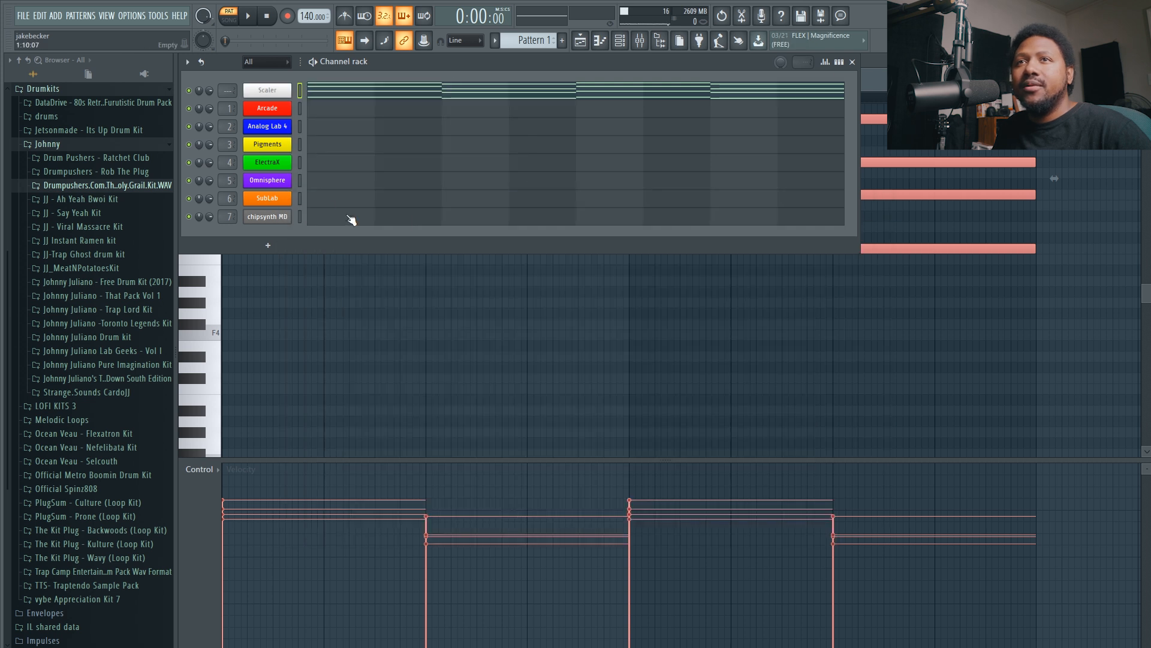
pyautogui.rightClick(268, 217)
pyautogui.click(442, 240)
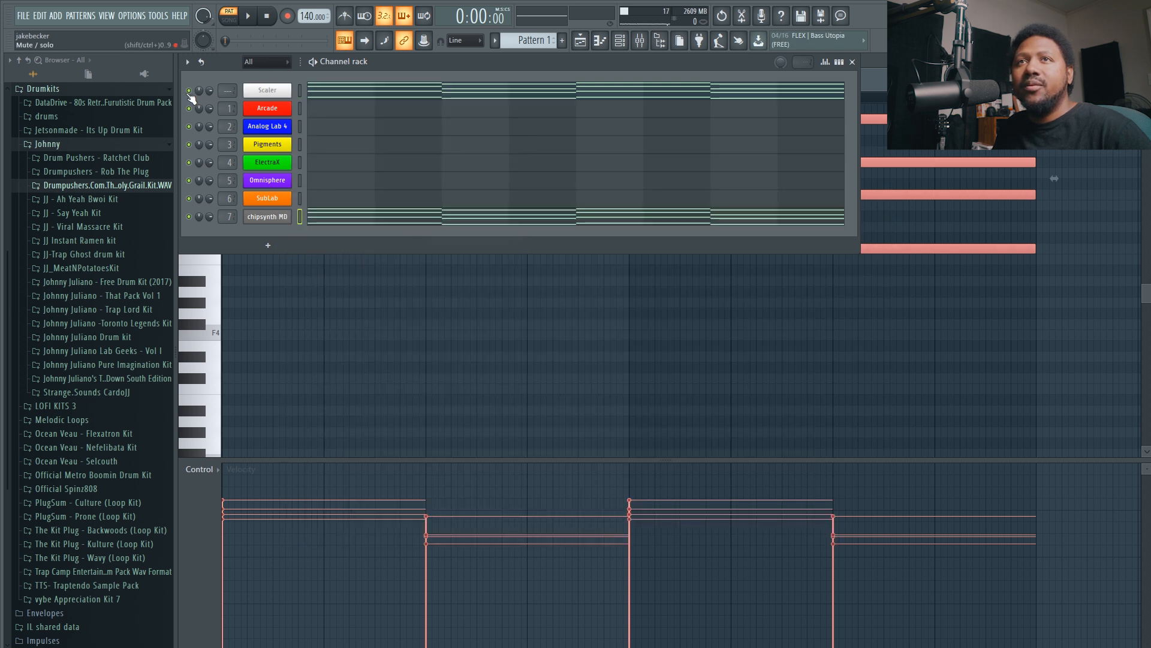
# Mute the Scaler channel, cut its notes, and audition the chords on chipsynth MD.
pyautogui.rightClick(287, 90)
pyautogui.click(447, 90)
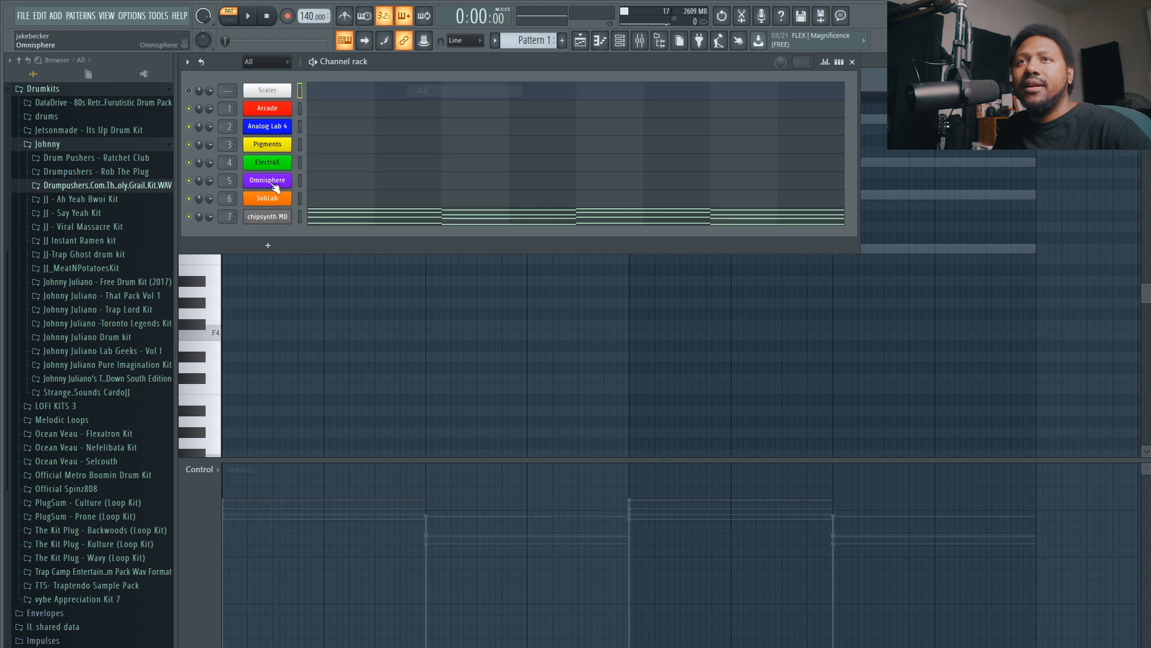
pyautogui.click(249, 18)
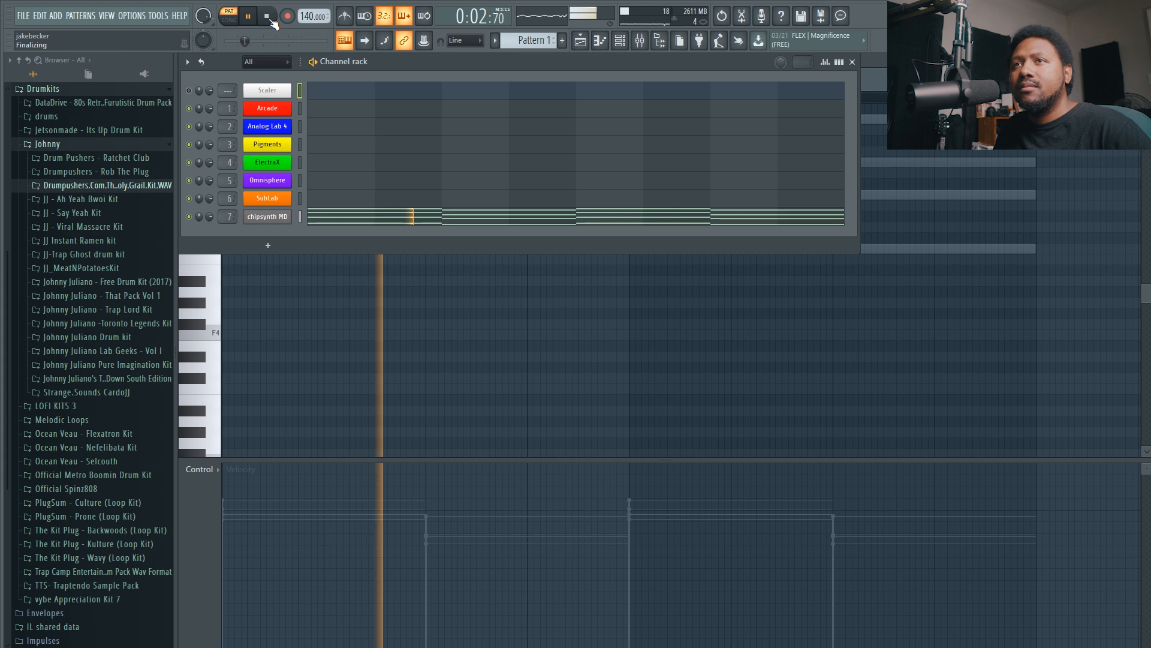
pyautogui.click(271, 21)
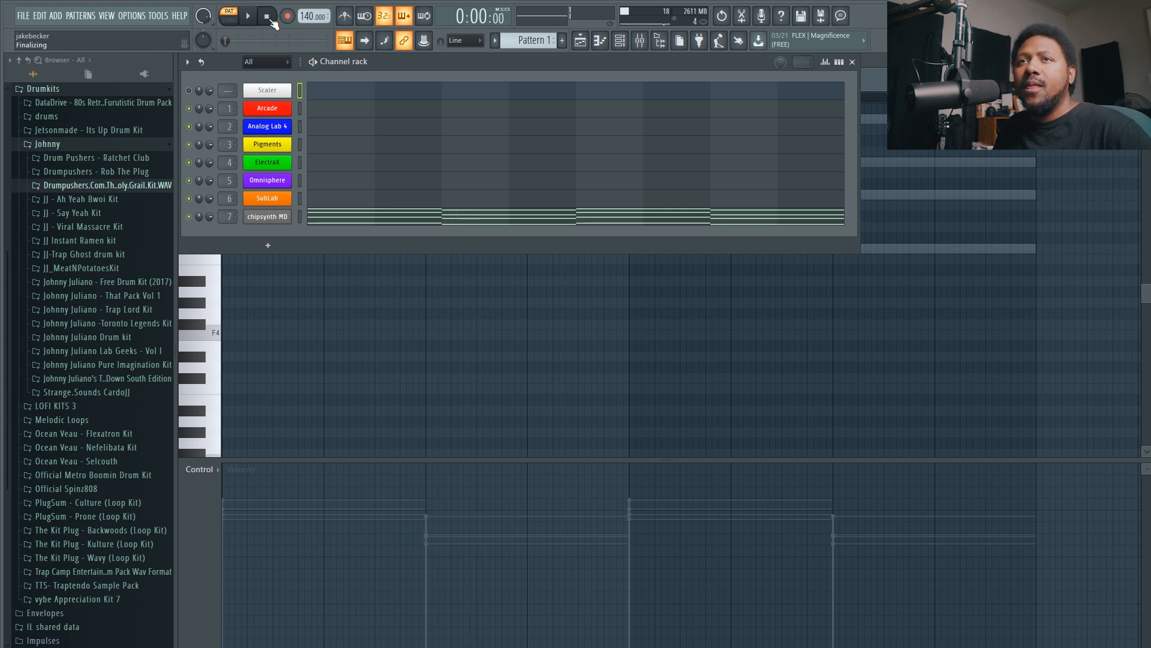
# Load the Antresol flanger into the first effect slot of the chipsynth MD mixer track.
pyautogui.doubleClick(226, 216)
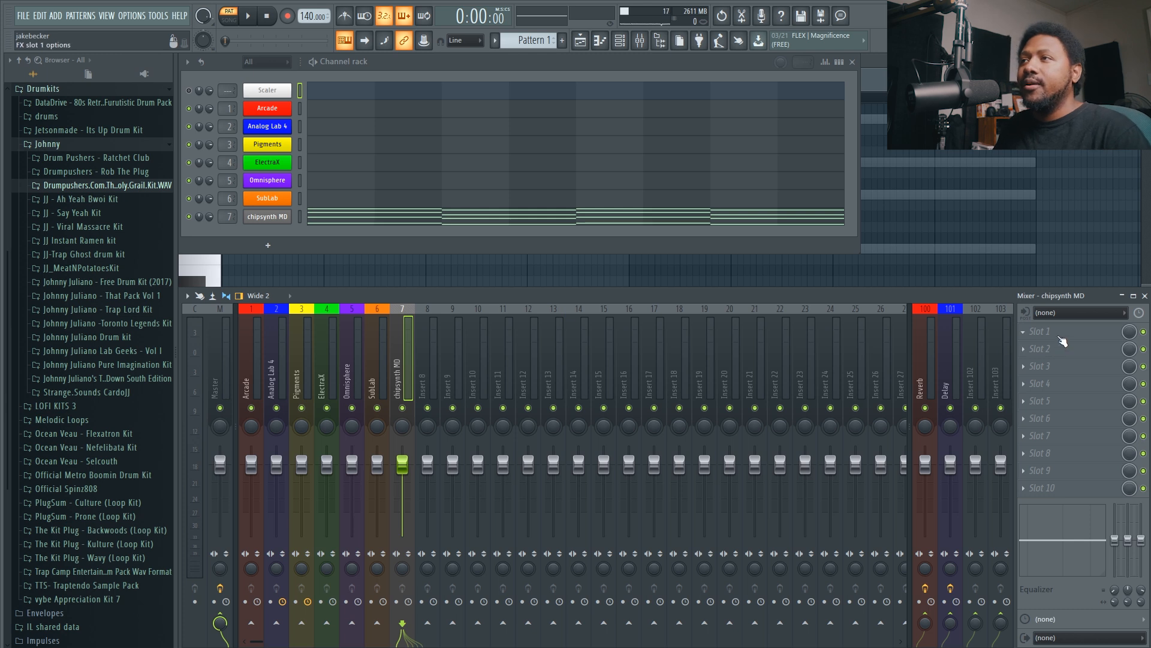
pyautogui.click(1055, 335)
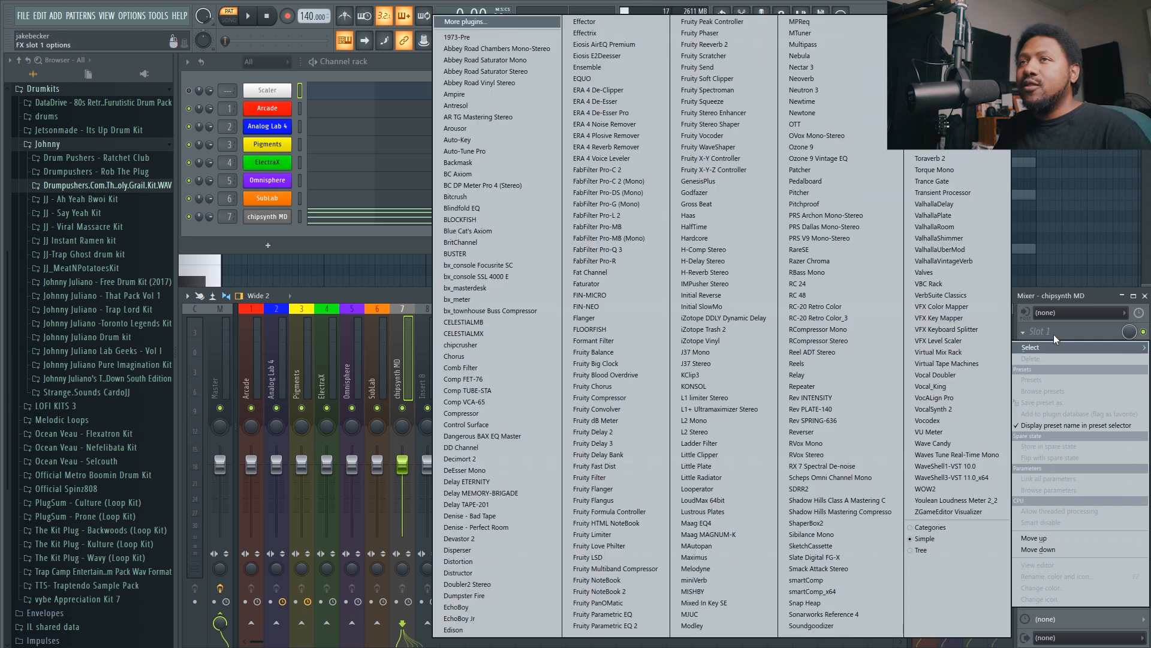
pyautogui.click(481, 103)
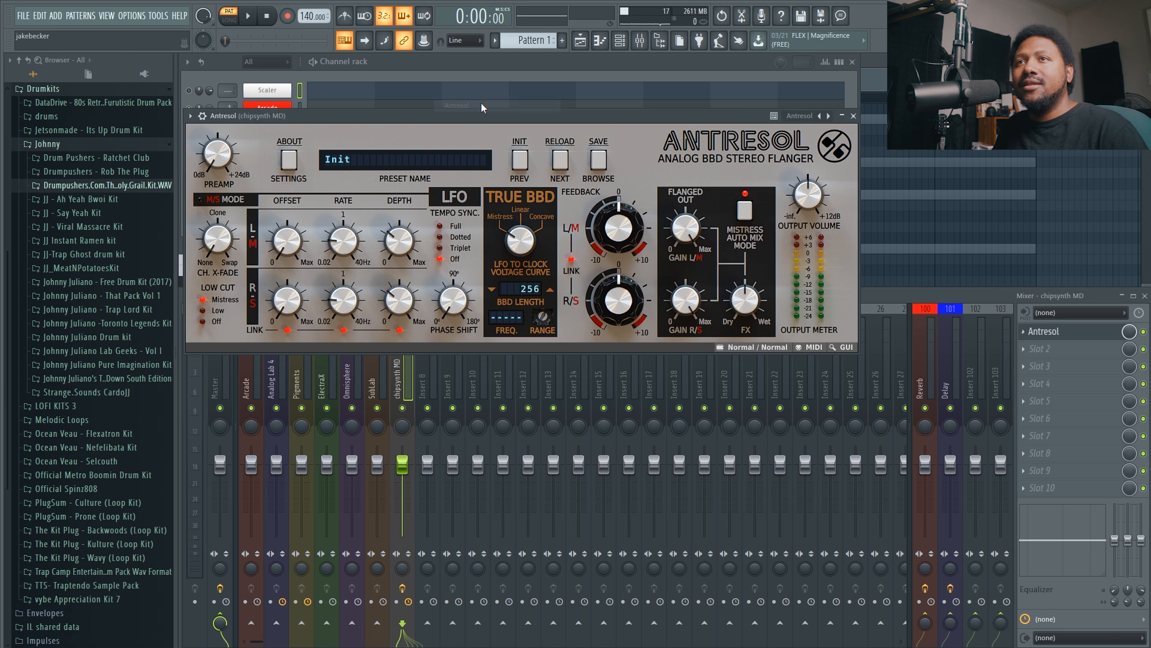
pyautogui.moveTo(470, 112); pyautogui.dragTo(494, 171)
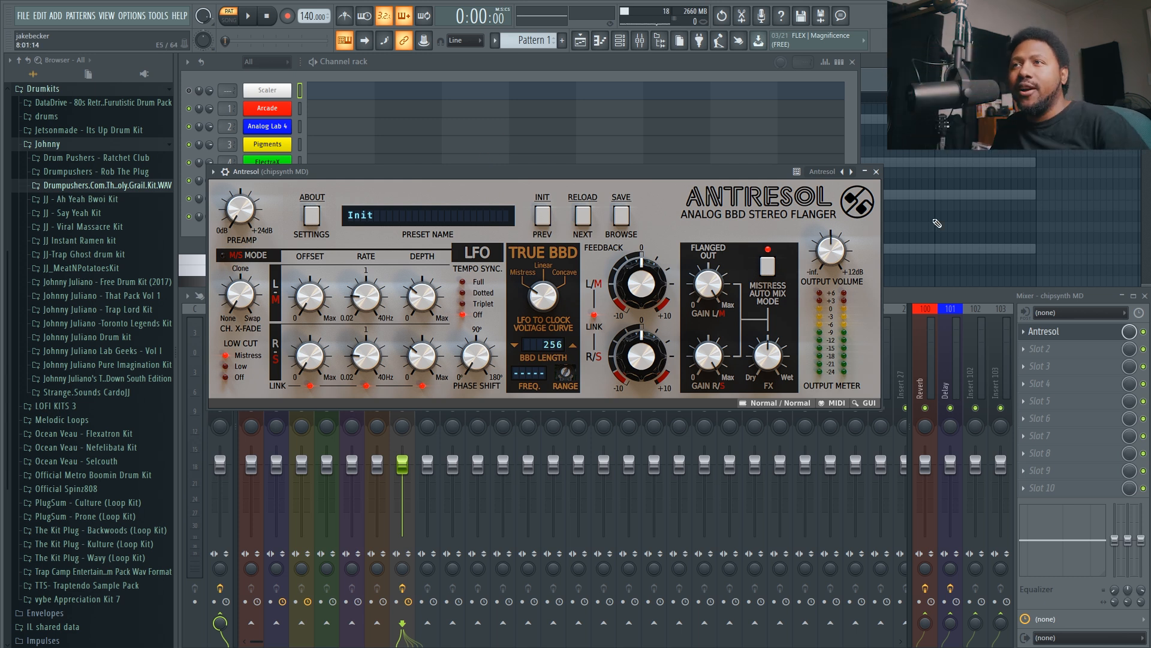
# Filter Antresol's presets by Chorus and load the Depth of Field preset, closing the preset browser.
pyautogui.moveTo(506, 171); pyautogui.dragTo(479, 254)
pyautogui.click(593, 300)
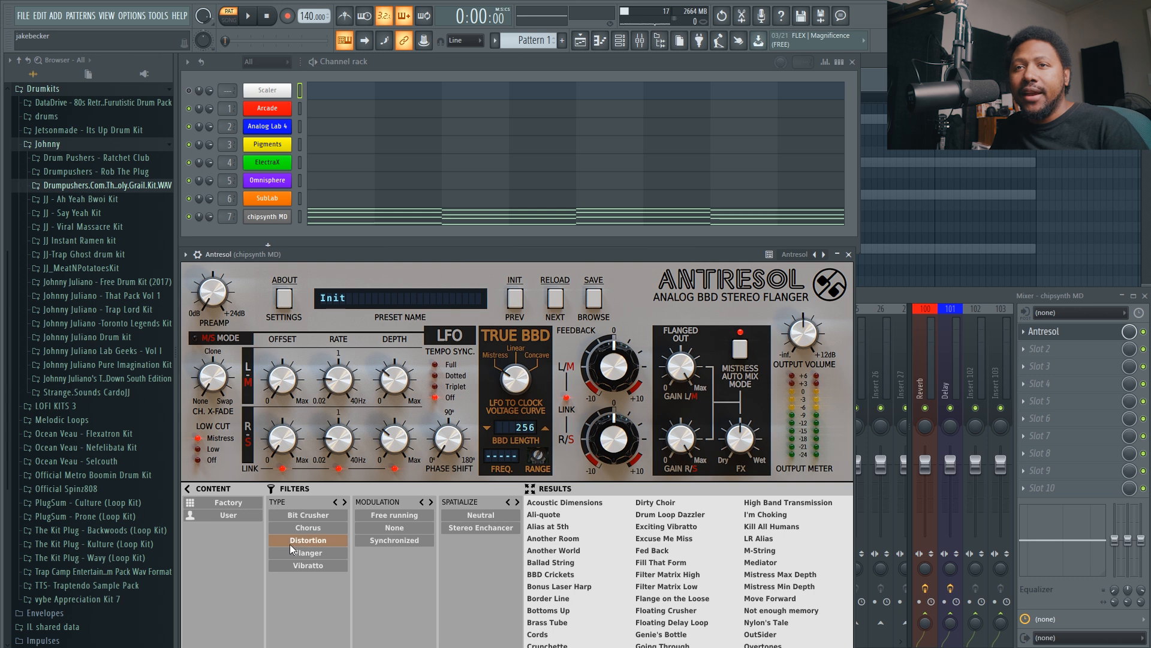
pyautogui.click(300, 528)
pyautogui.click(566, 526)
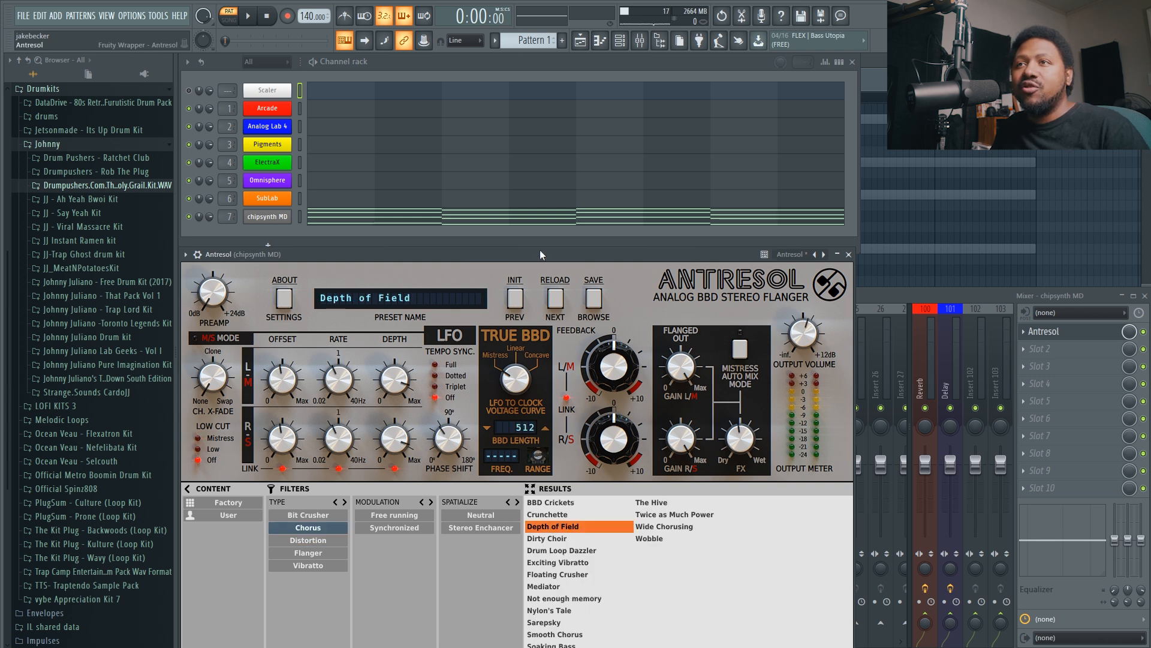
pyautogui.moveTo(540, 251); pyautogui.dragTo(538, 183)
pyautogui.click(594, 233)
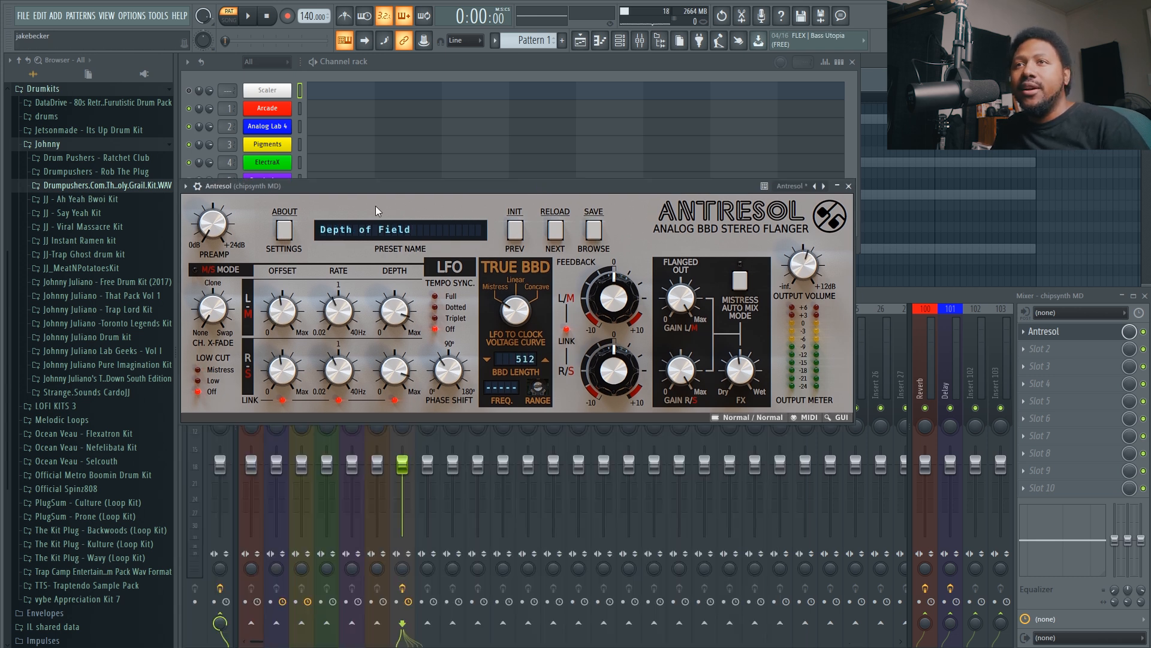
# Audition the pattern through Antresol, stop playback and close the plugin.
pyautogui.press('space')
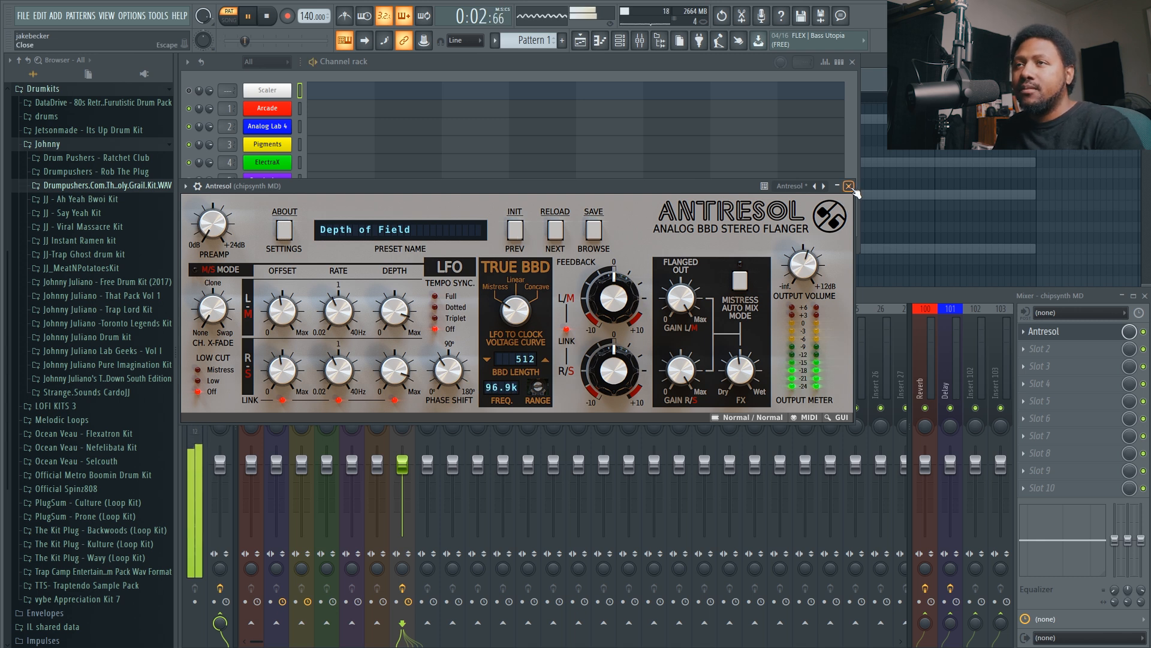
pyautogui.press('space')
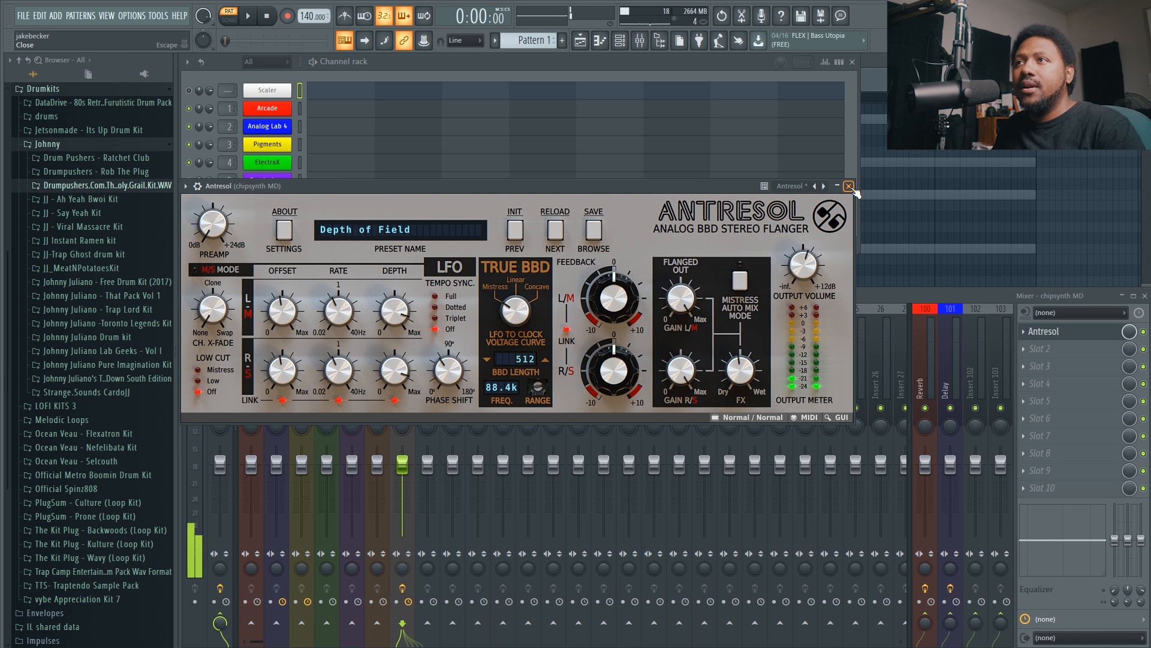
pyautogui.click(849, 185)
# Load miniVerb into the second effect slot of the chipsynth MD track and move its window below the channel rack.
pyautogui.click(1042, 352)
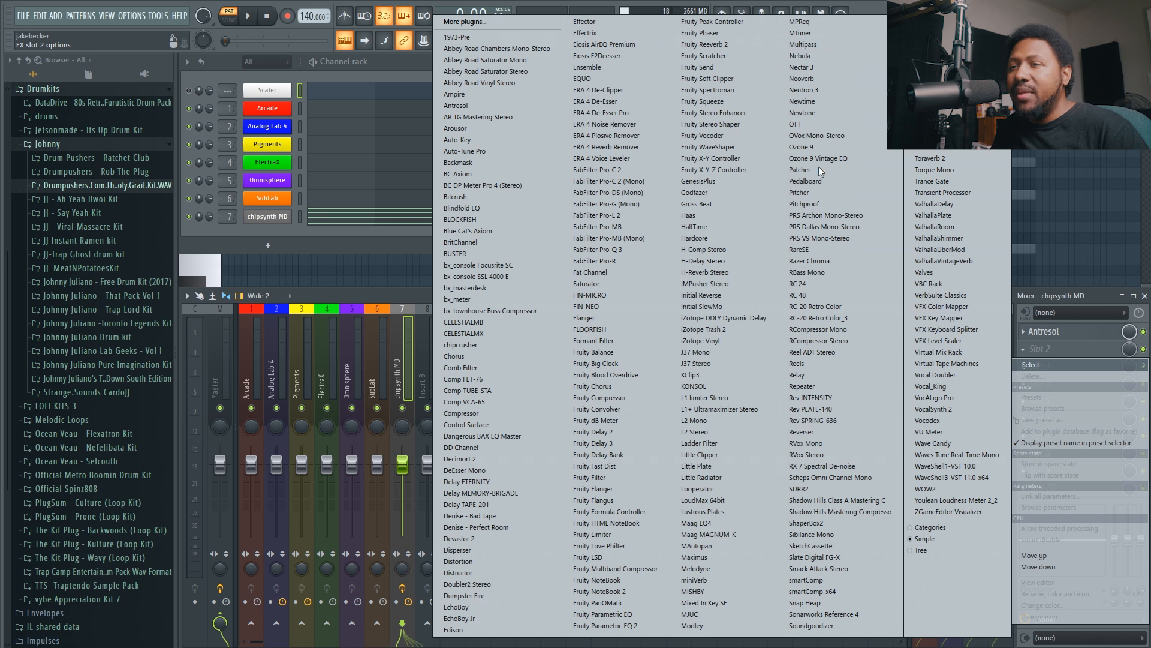
pyautogui.click(698, 579)
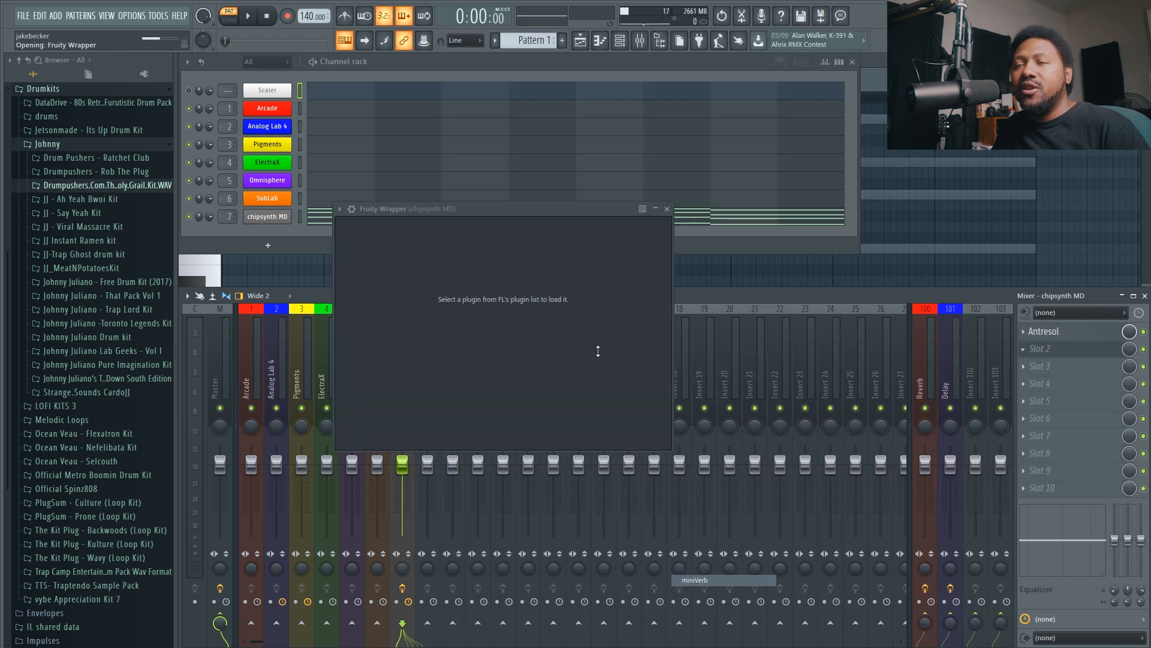
pyautogui.moveTo(516, 214); pyautogui.dragTo(427, 269)
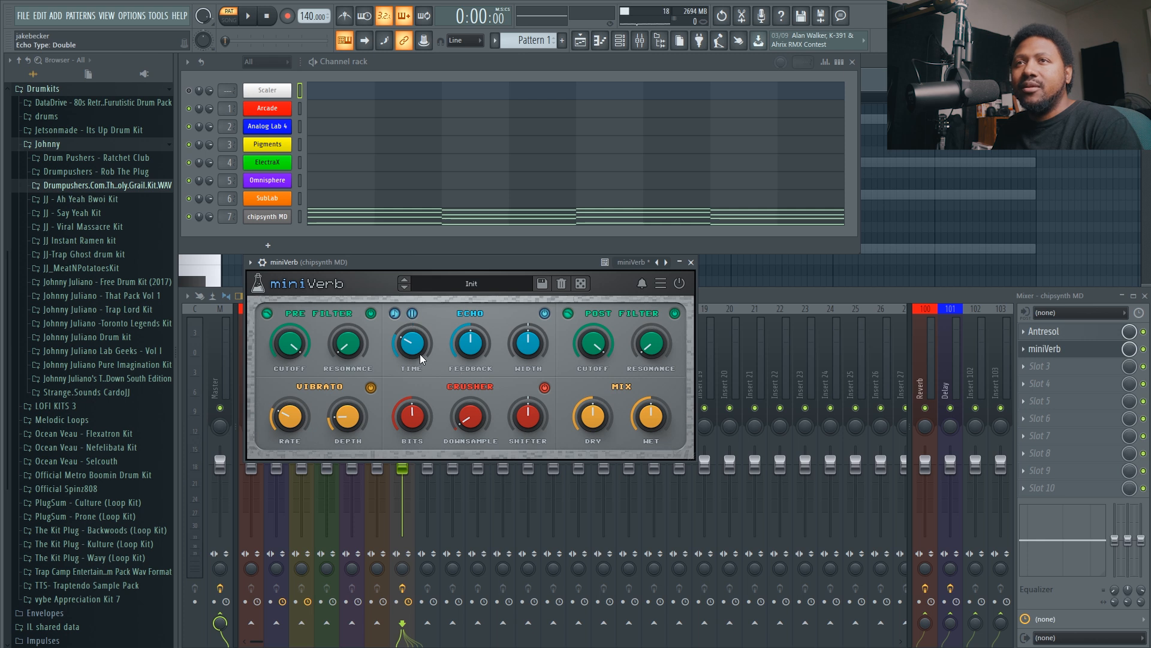
# With the pattern playing, set miniVerb's echo time to 1/16, lower the echo feedback slightly and switch the crusher section off.
pyautogui.click(247, 16)
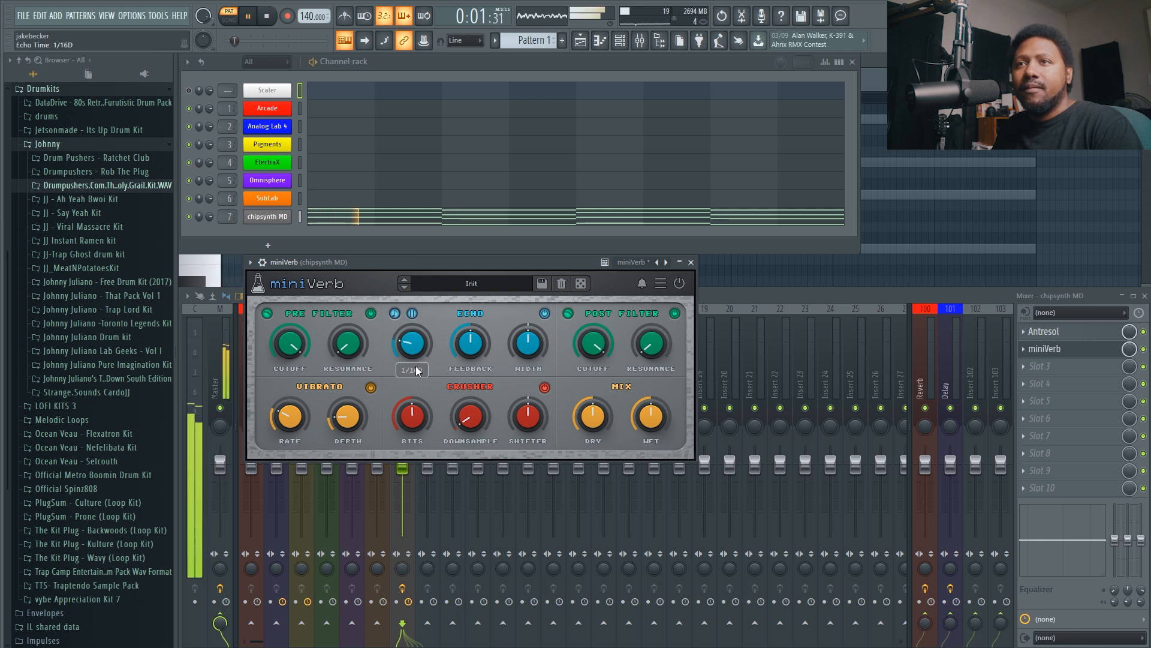
pyautogui.moveTo(416, 376); pyautogui.dragTo(416, 391)
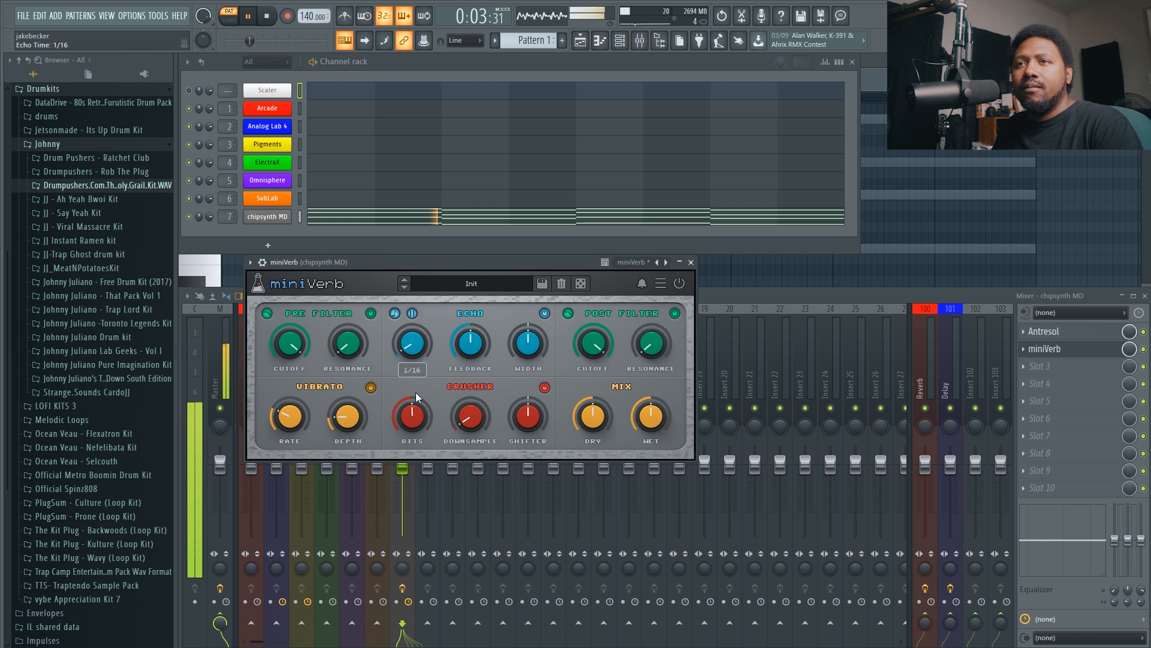
pyautogui.moveTo(462, 350); pyautogui.dragTo(461, 357)
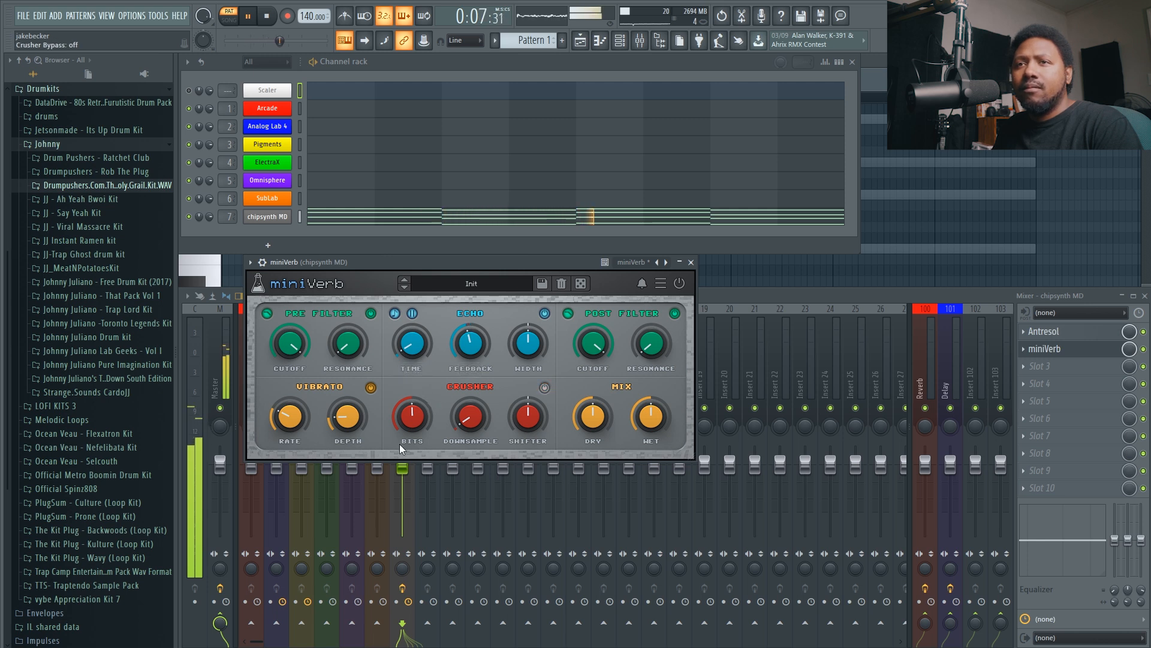
# Raise miniVerb's vibrato depth to 39% along with its rate, set the wet level to about -5.5 dB, and stop playback.
pyautogui.moveTo(356, 428); pyautogui.dragTo(345, 386)
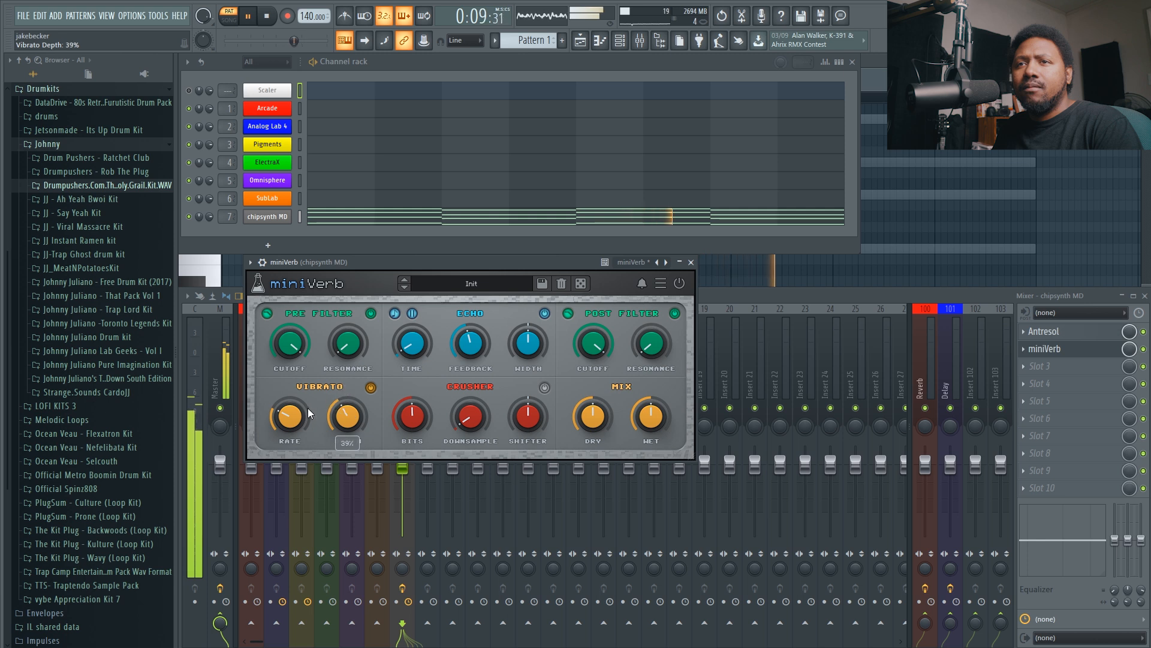
pyautogui.moveTo(289, 411); pyautogui.dragTo(286, 388)
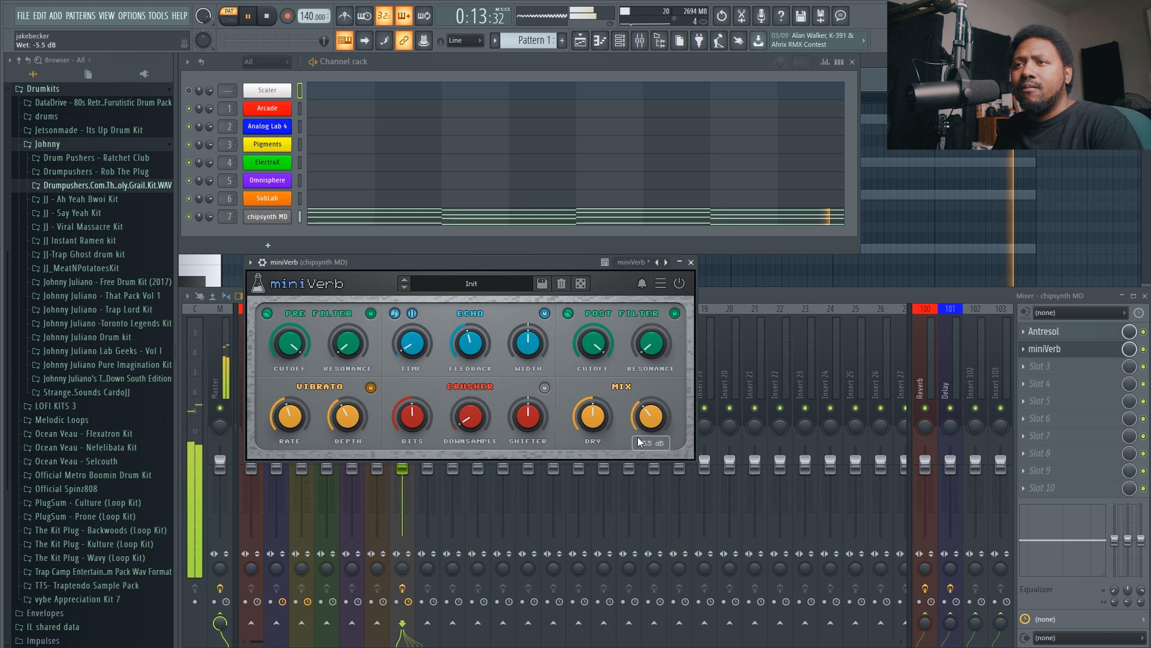
pyautogui.click(692, 269)
pyautogui.press('space')
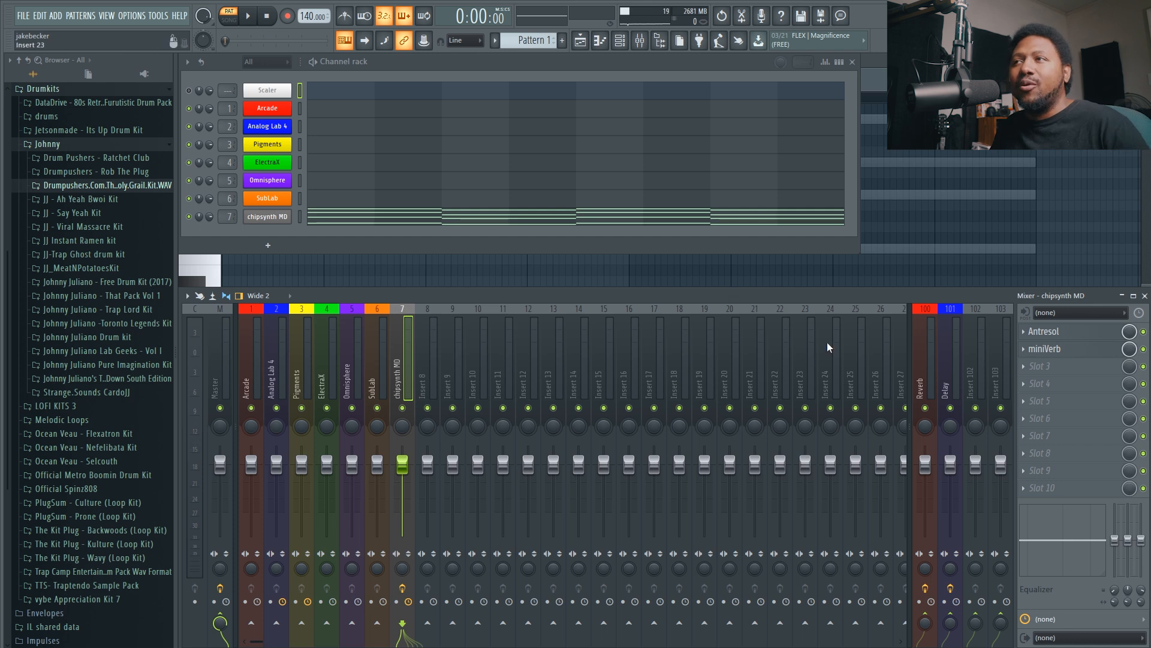
# Load Reverser into the third effect slot of the chipsynth MD mixer track.
pyautogui.click(1050, 367)
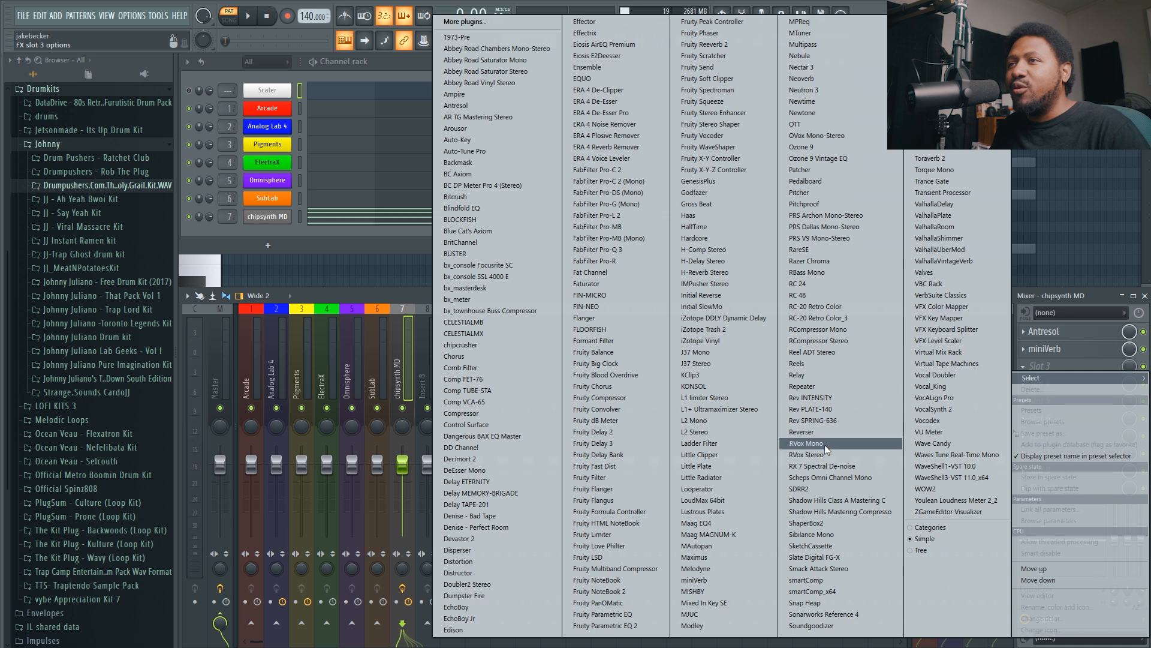
pyautogui.click(837, 432)
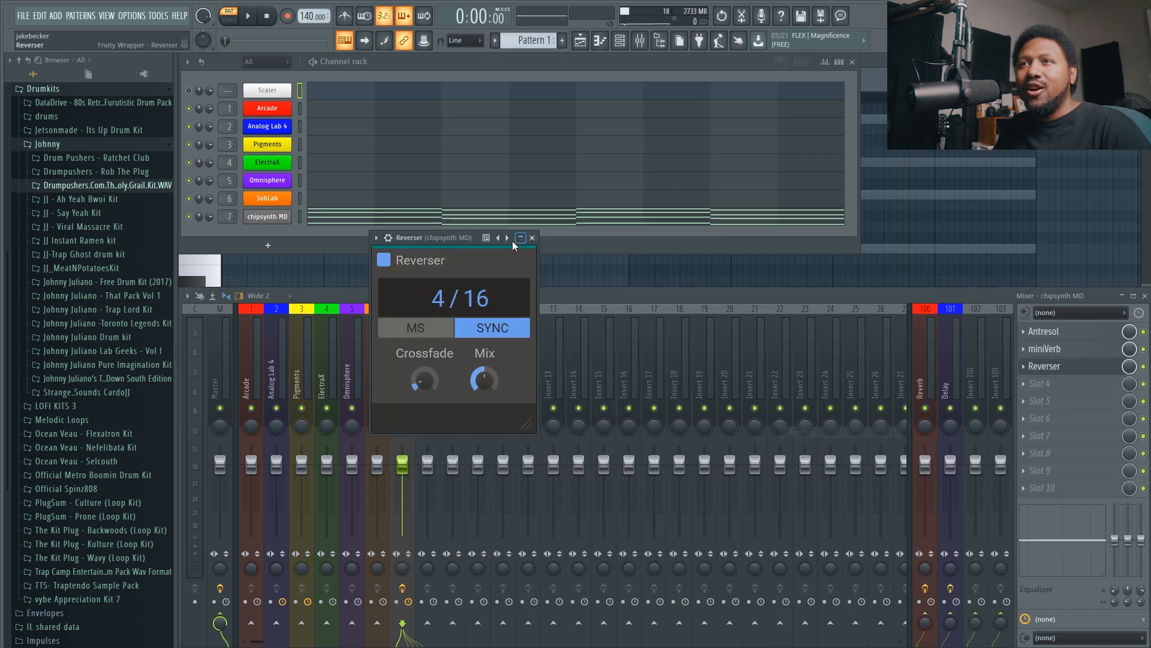
pyautogui.moveTo(467, 239); pyautogui.dragTo(455, 244)
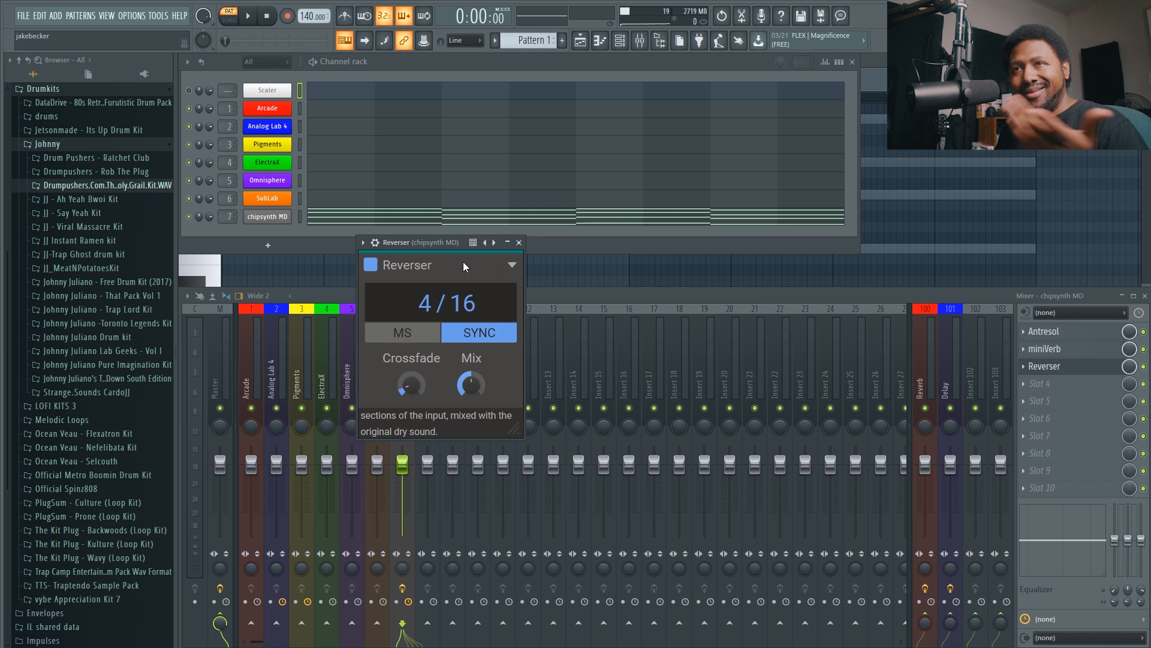
# While auditioning the pattern, set Reverser's synced delay time to 1/16 and its mix to roughly a quarter, closing the plugin when done.
pyautogui.press('space')
pyautogui.moveTo(471, 384); pyautogui.dragTo(440, 343)
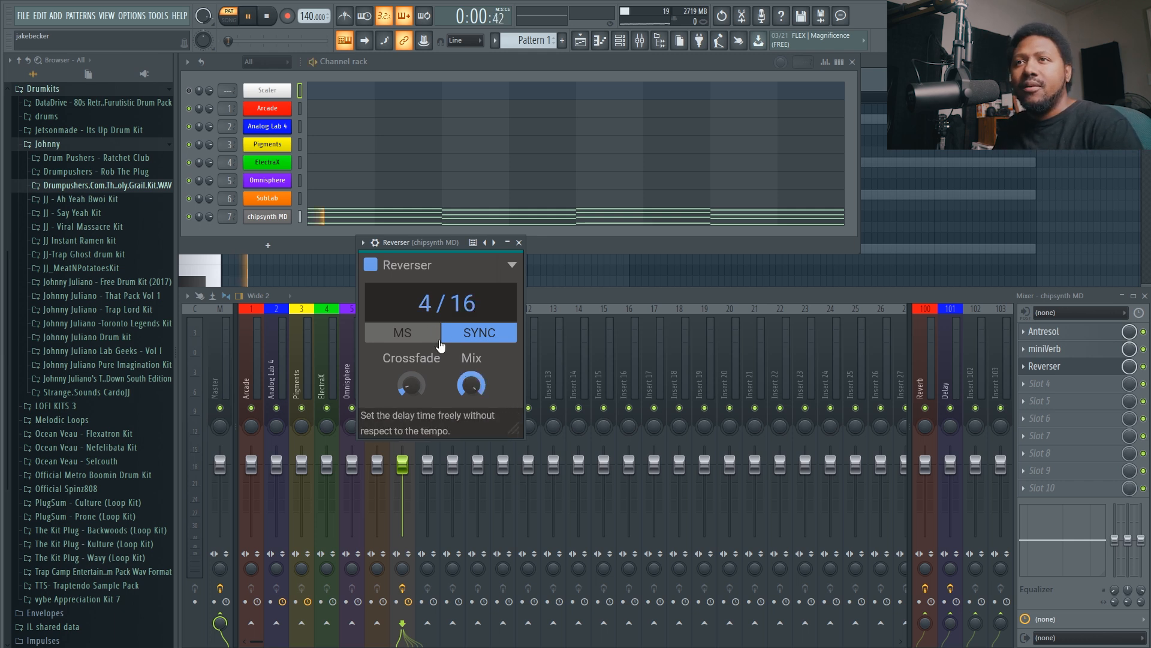
pyautogui.scroll(-3, 430, 308)
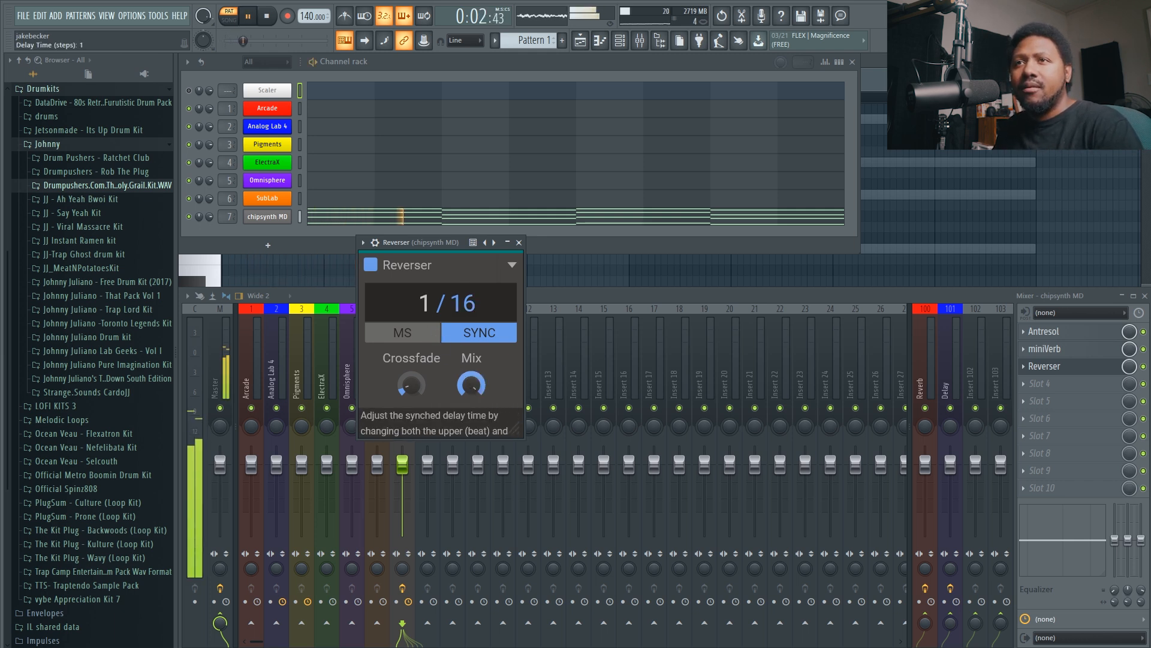
pyautogui.scroll(2, 463, 302)
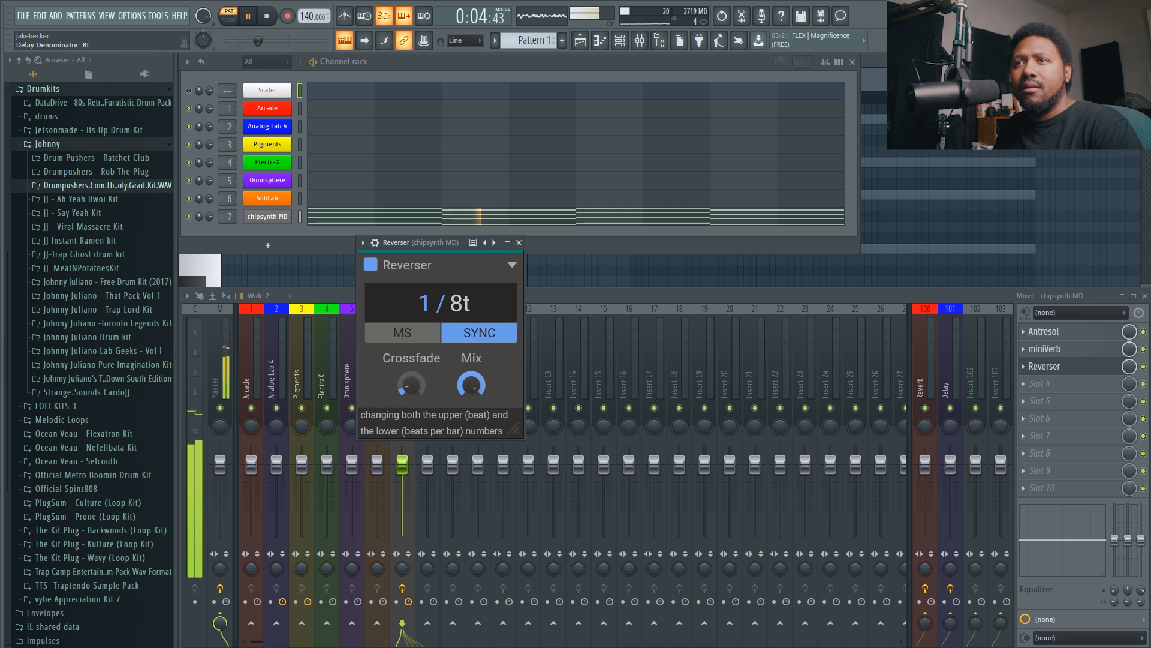
pyautogui.scroll(-1, 463, 303)
pyautogui.moveTo(472, 385); pyautogui.dragTo(472, 453)
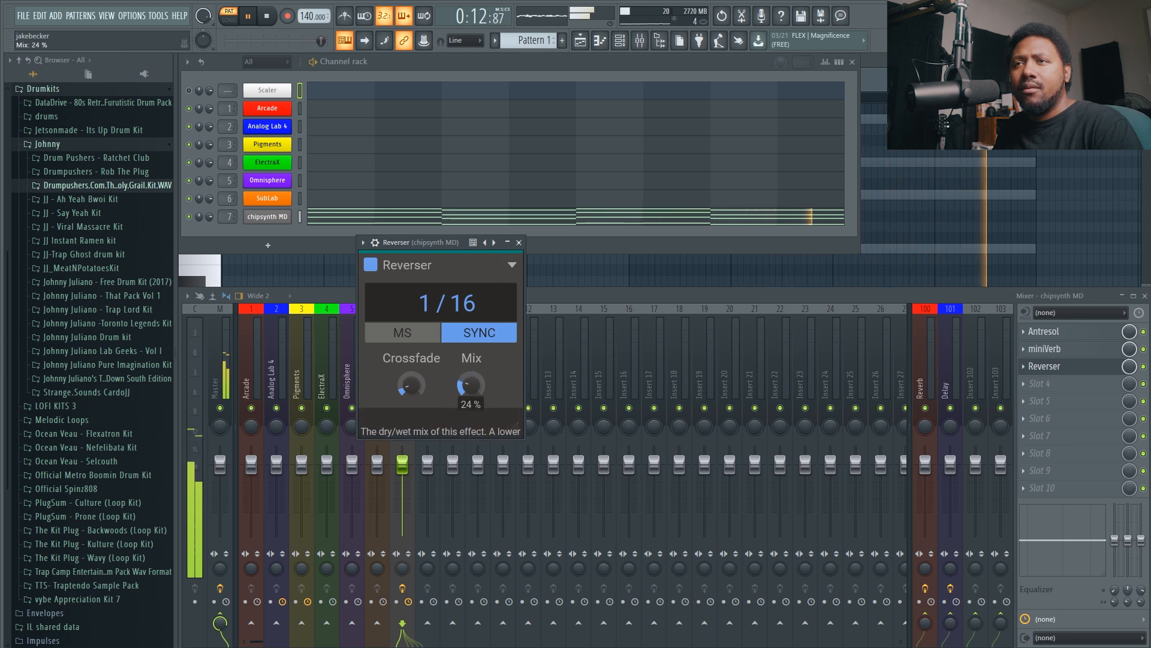
pyautogui.click(520, 242)
pyautogui.click(267, 18)
# Load HalfTime into the fourth effect slot, set its loop length to 1/2, and start playing the pattern.
pyautogui.click(1037, 387)
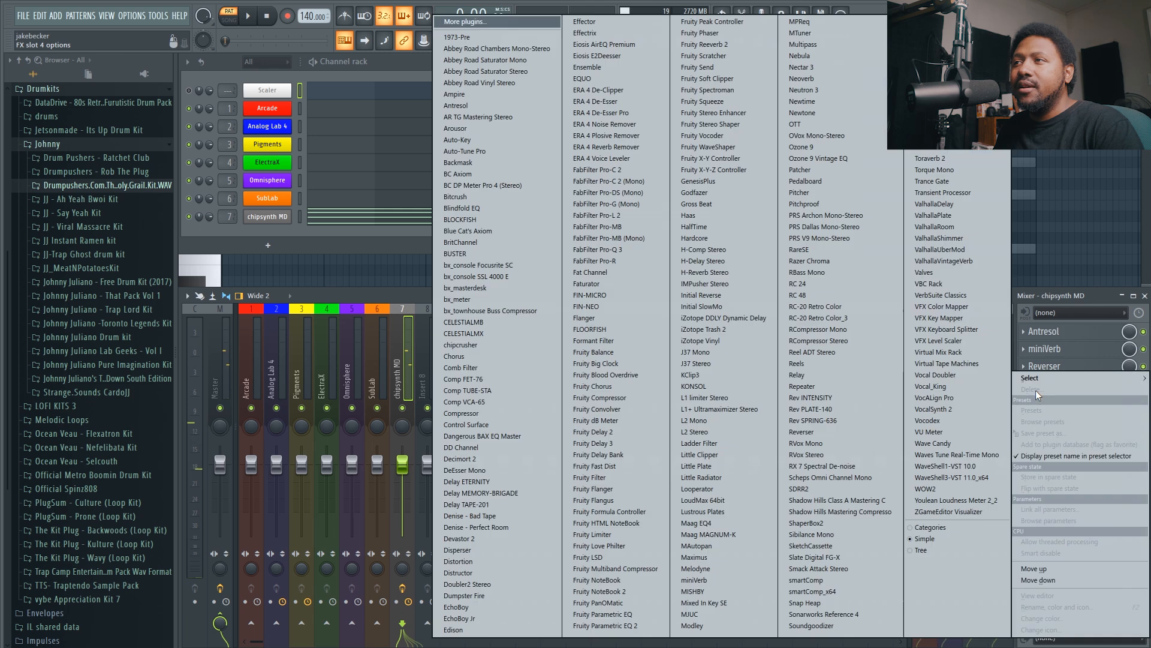
pyautogui.click(721, 225)
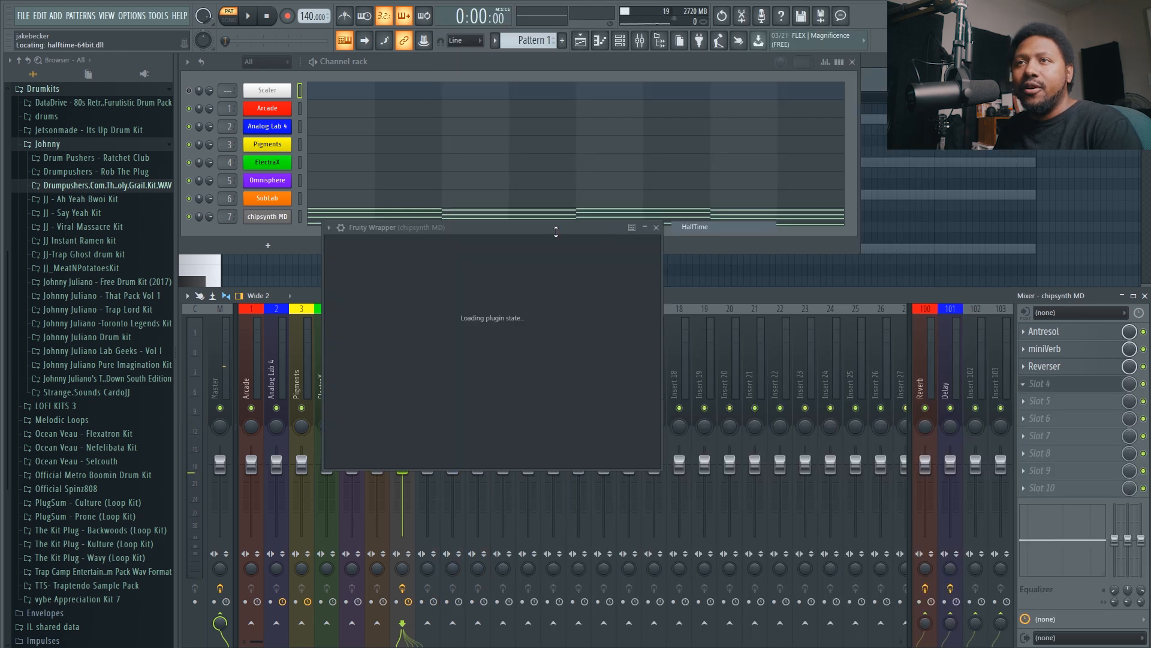
pyautogui.moveTo(492, 224); pyautogui.dragTo(472, 271)
pyautogui.click(454, 330)
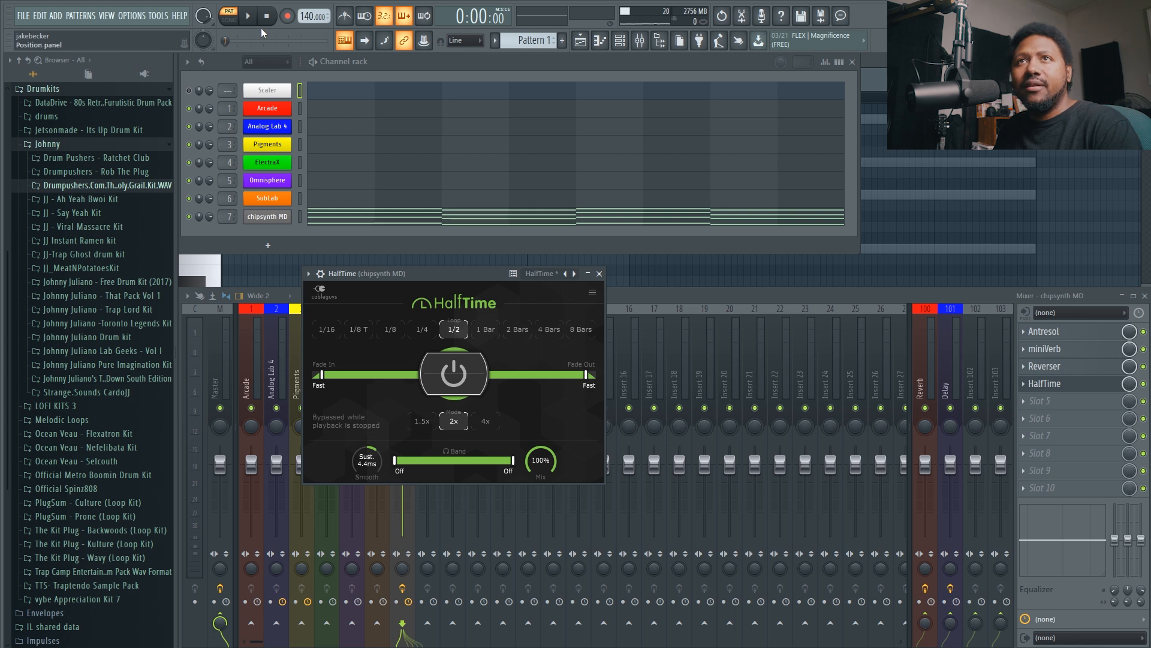
pyautogui.press('space')
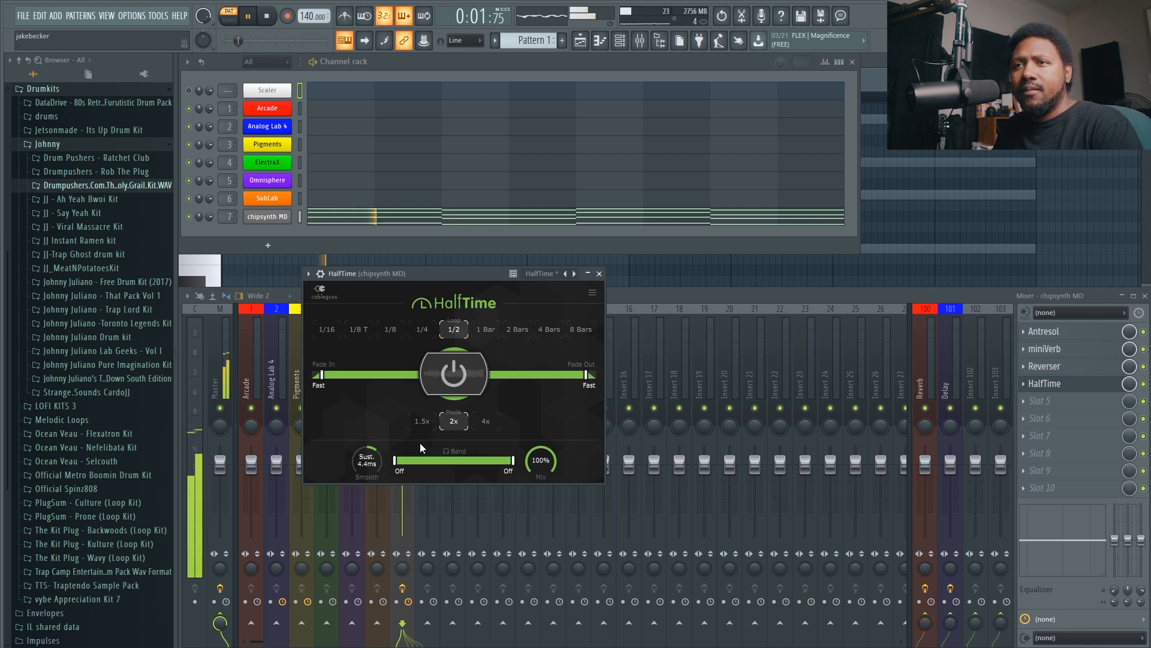
# Set HalfTime's upper band limit to about 4.95 kHz, smoothing to FX 500 ms and mix to 80%, stopping playback and closing the plugin.
pyautogui.moveTo(513, 460); pyautogui.dragTo(497, 459)
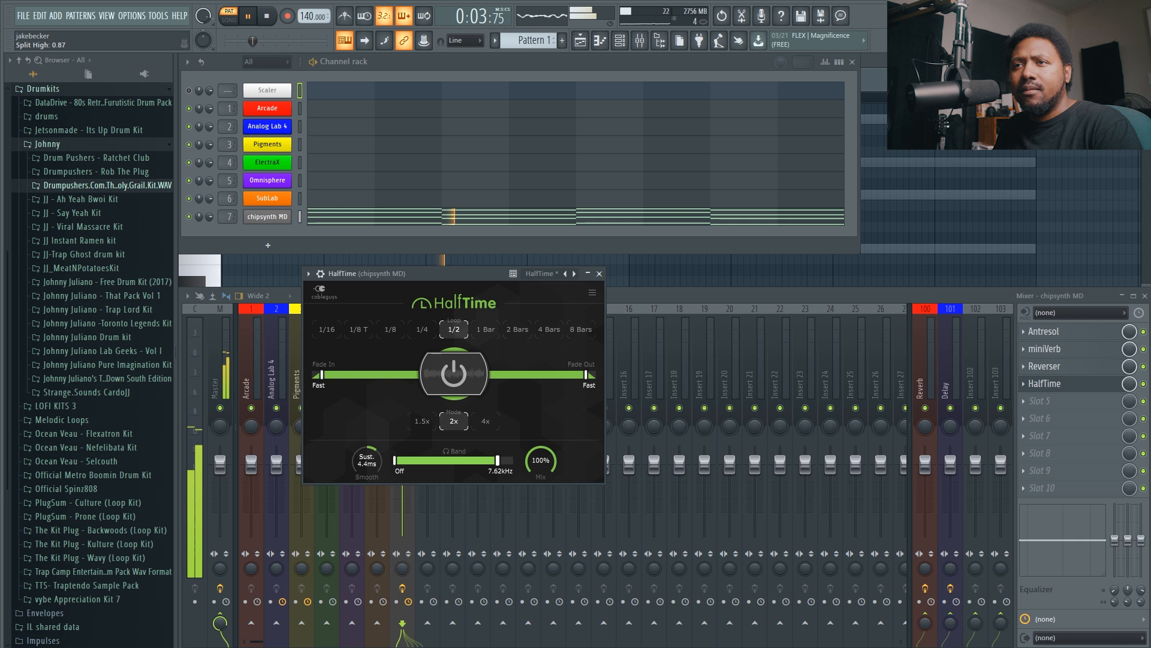
pyautogui.moveTo(373, 462); pyautogui.dragTo(373, 510)
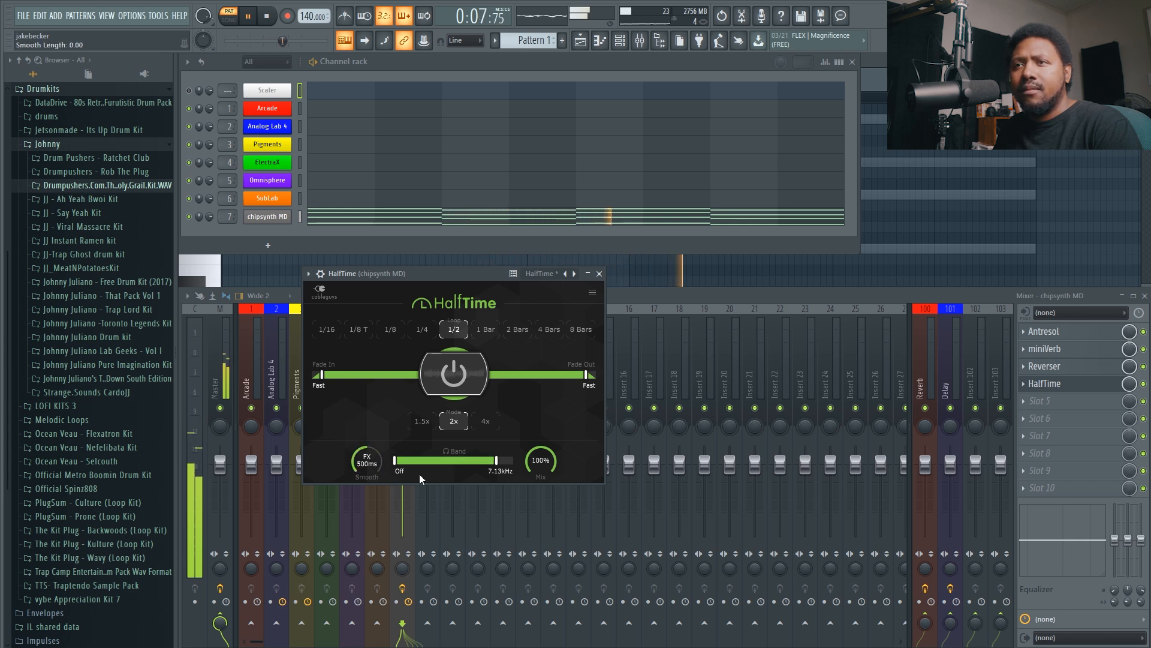
pyautogui.moveTo(541, 461); pyautogui.dragTo(489, 465)
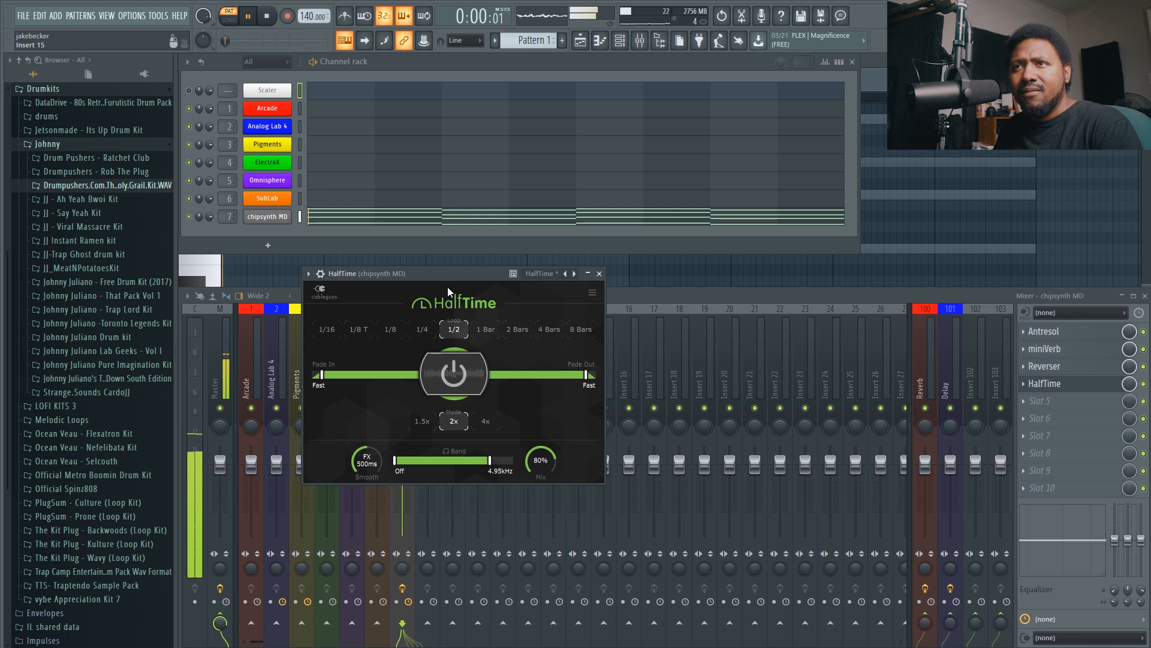
pyautogui.moveTo(448, 275); pyautogui.dragTo(409, 245)
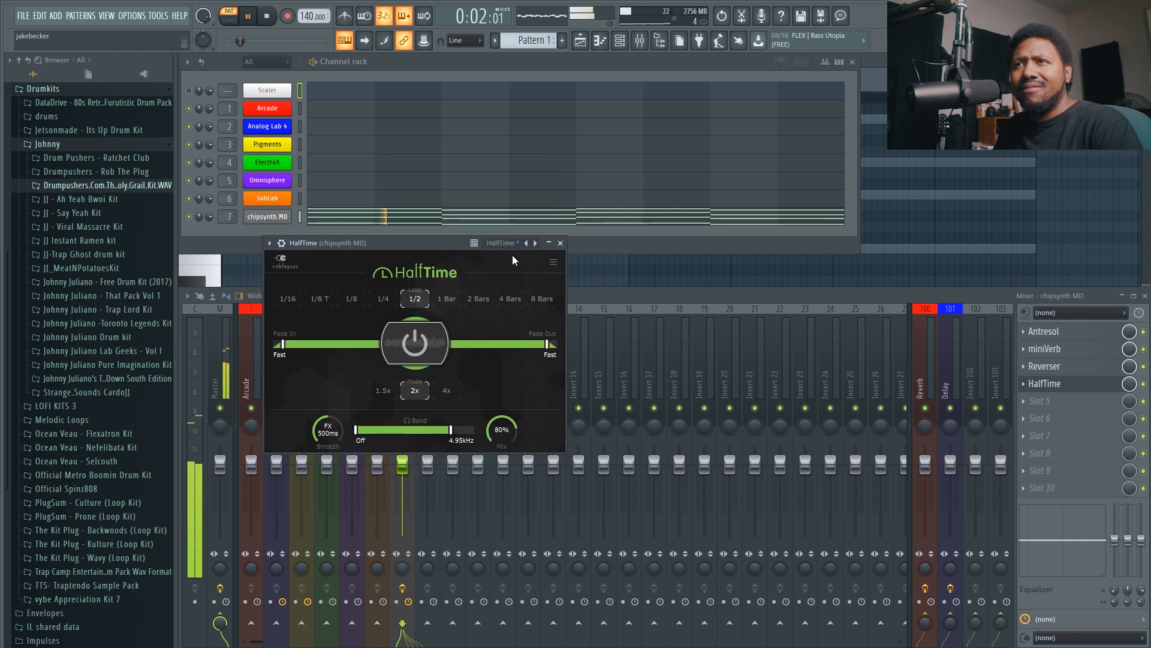
pyautogui.press('space')
pyautogui.click(559, 242)
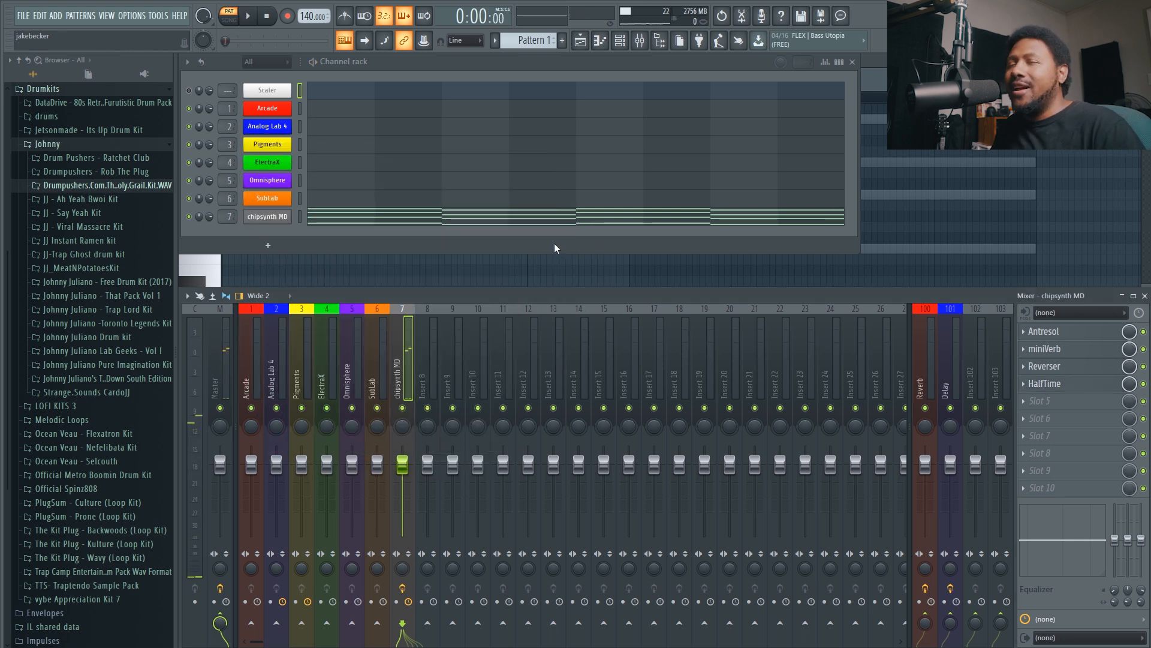
# Compare the pattern with the chipsynth MD track's effect slots bypassed and enabled, leaving them enabled with playback stopped.
pyautogui.click(409, 587)
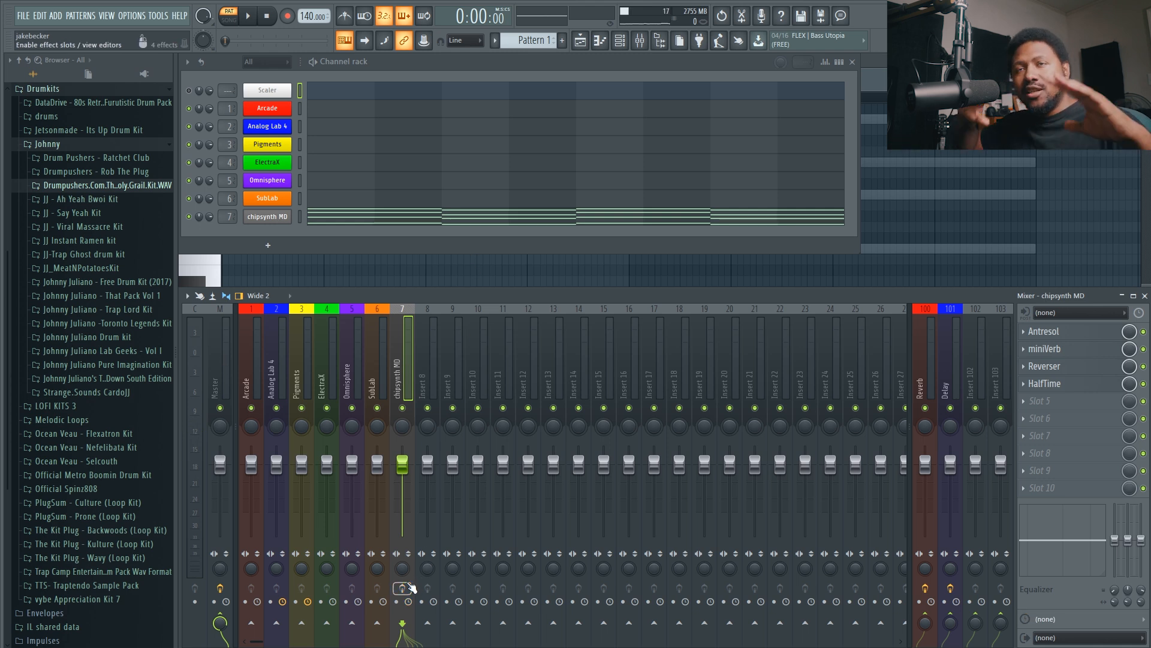
pyautogui.press('space')
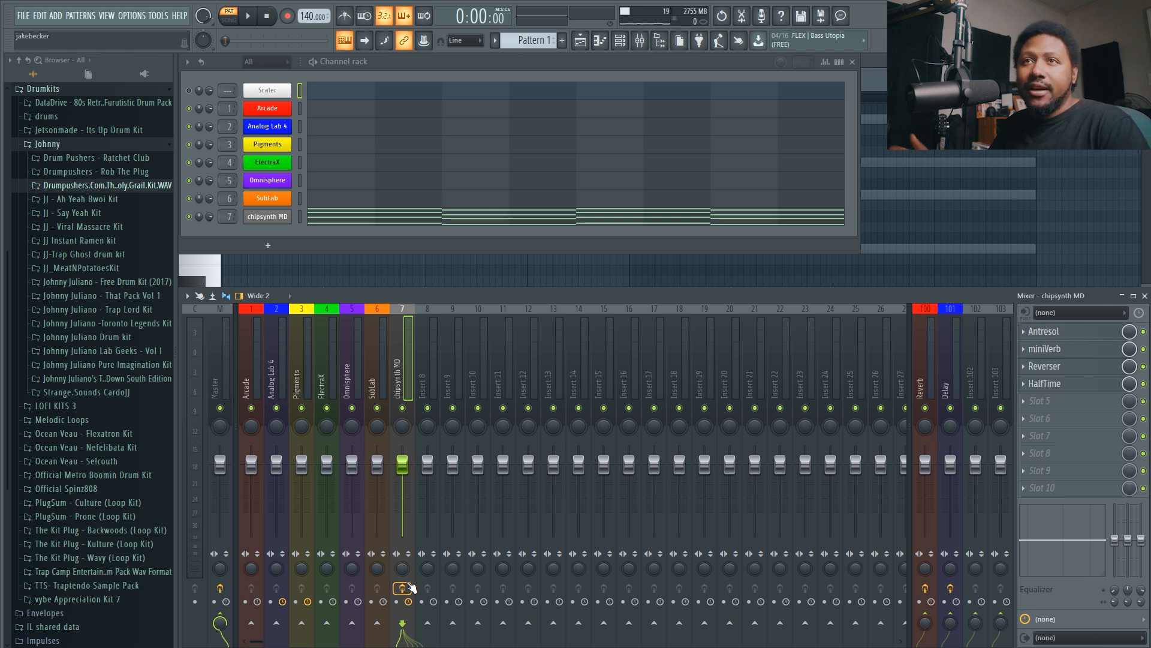
pyautogui.press('space')
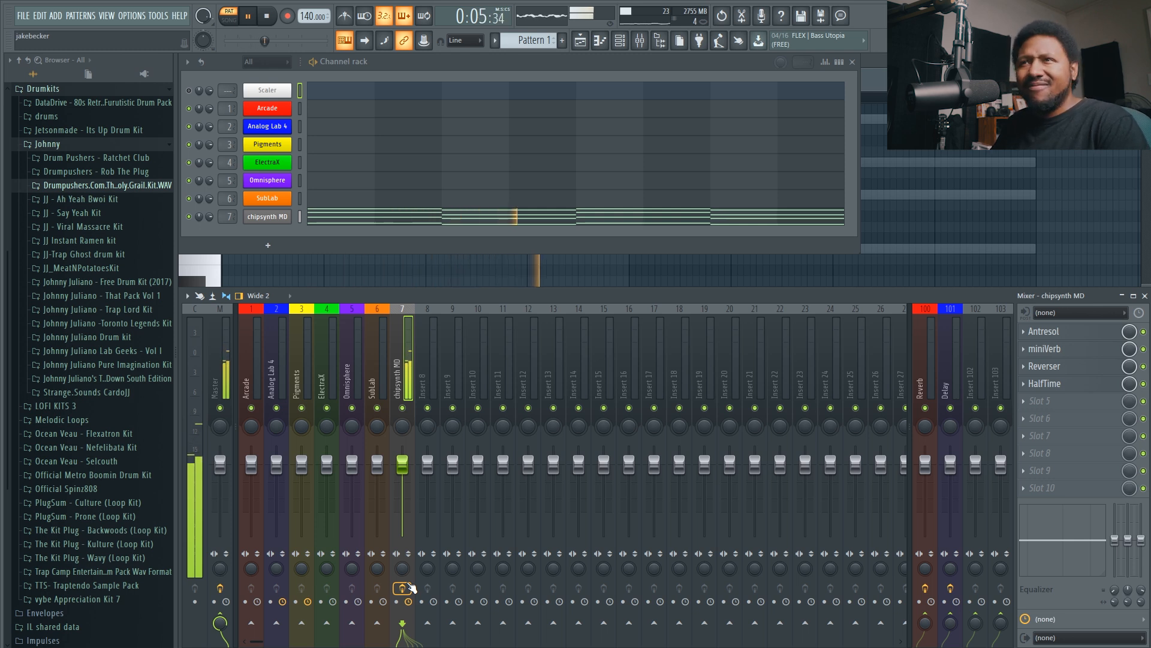
pyautogui.press('space')
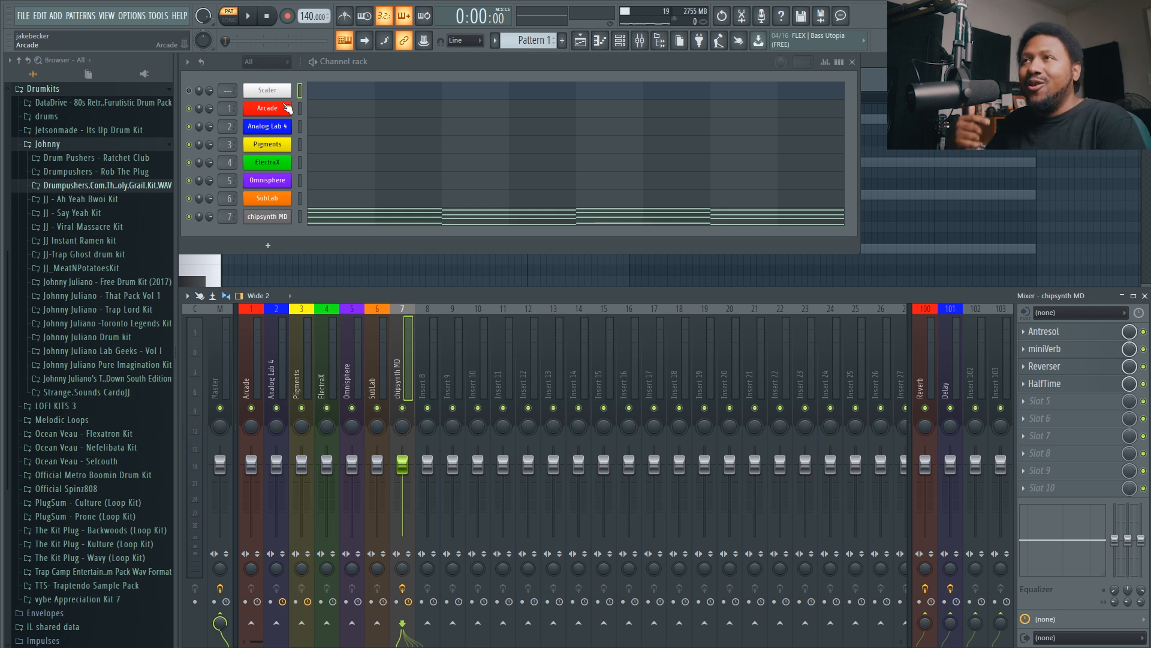
# Load Edison into the tenth effect slot of the chipsynth MD mixer track.
pyautogui.click(1059, 486)
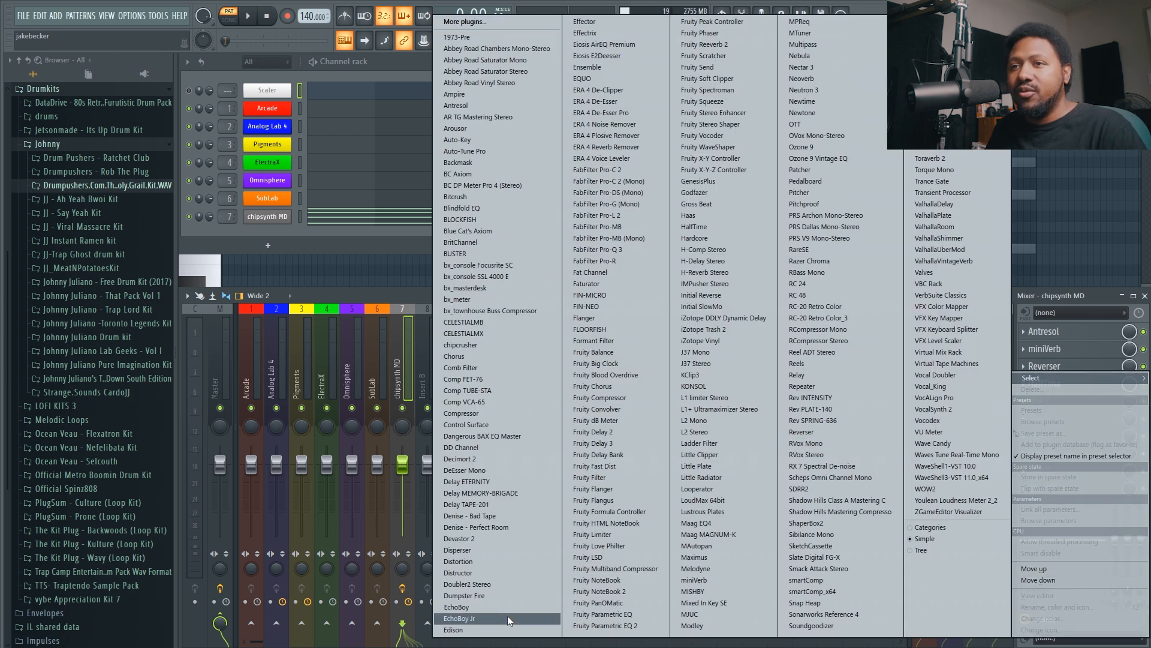
pyautogui.click(481, 627)
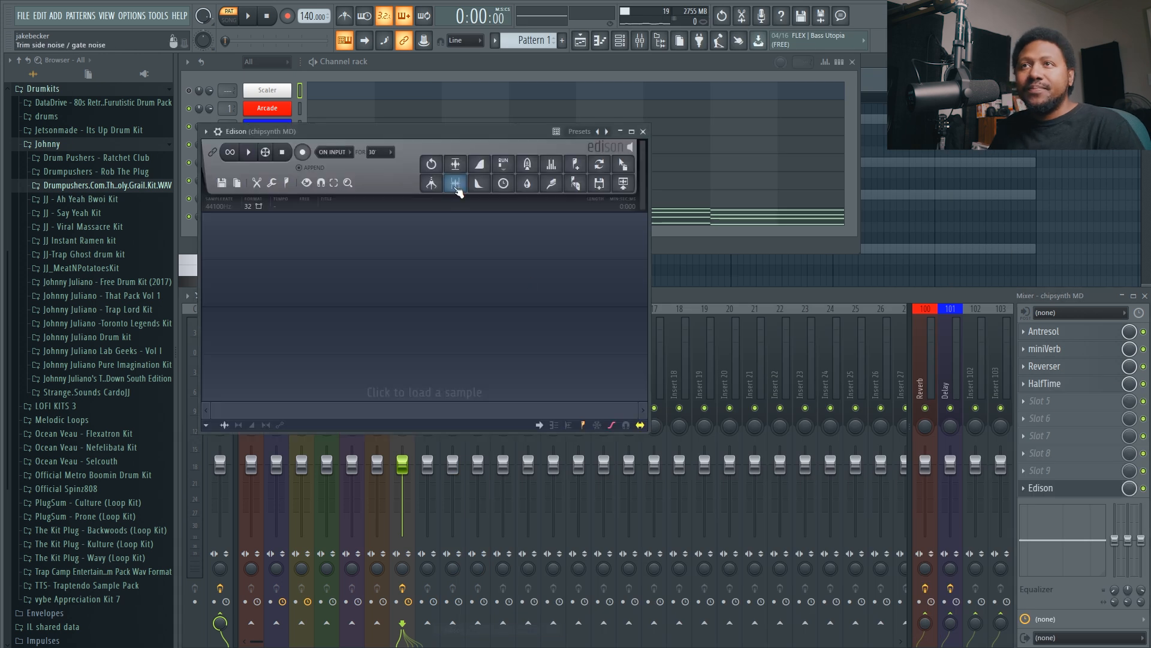
pyautogui.moveTo(444, 141); pyautogui.dragTo(501, 251)
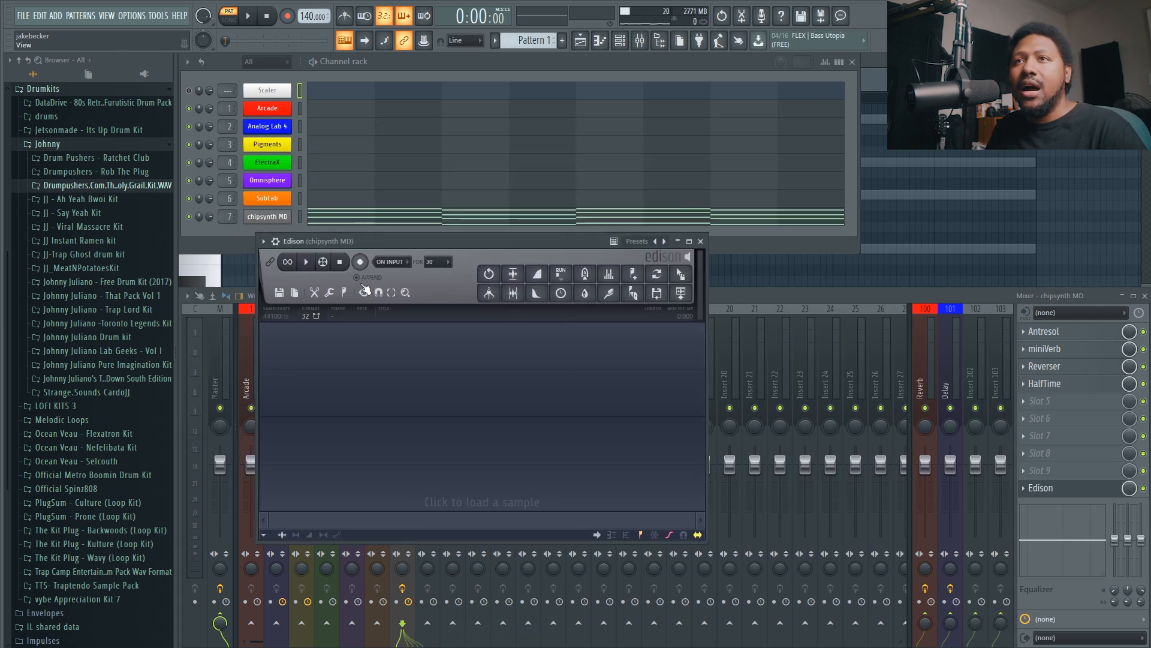
# Configure Edison to record on play with the maximum recording time set to forever.
pyautogui.click(387, 264)
pyautogui.click(392, 308)
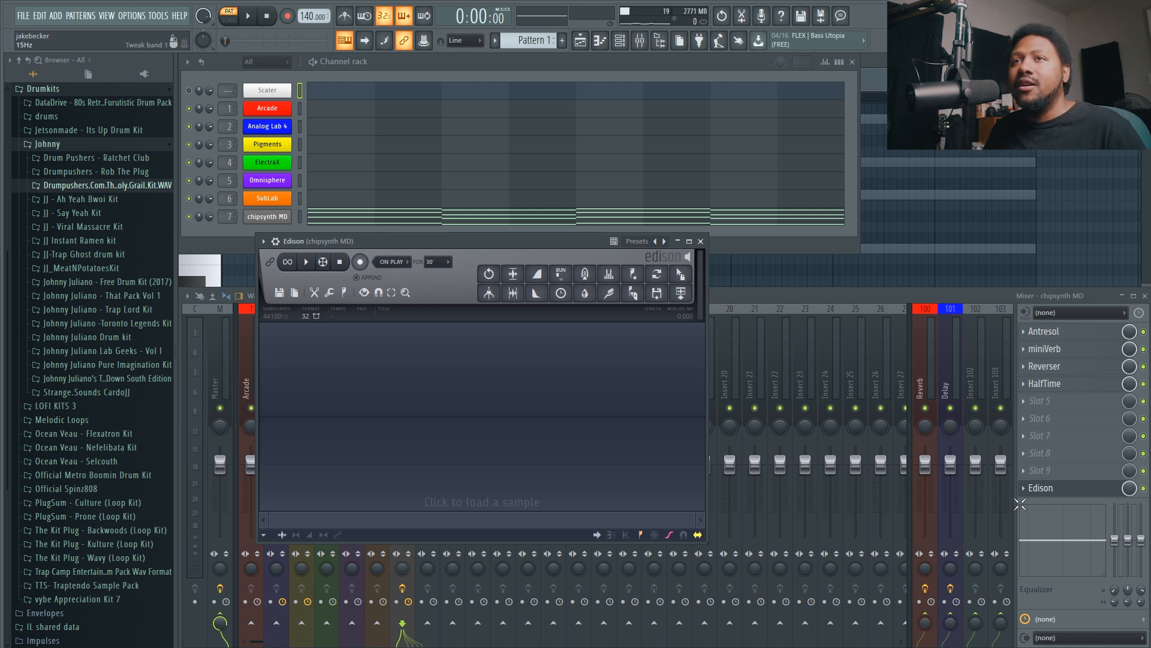
pyautogui.click(436, 261)
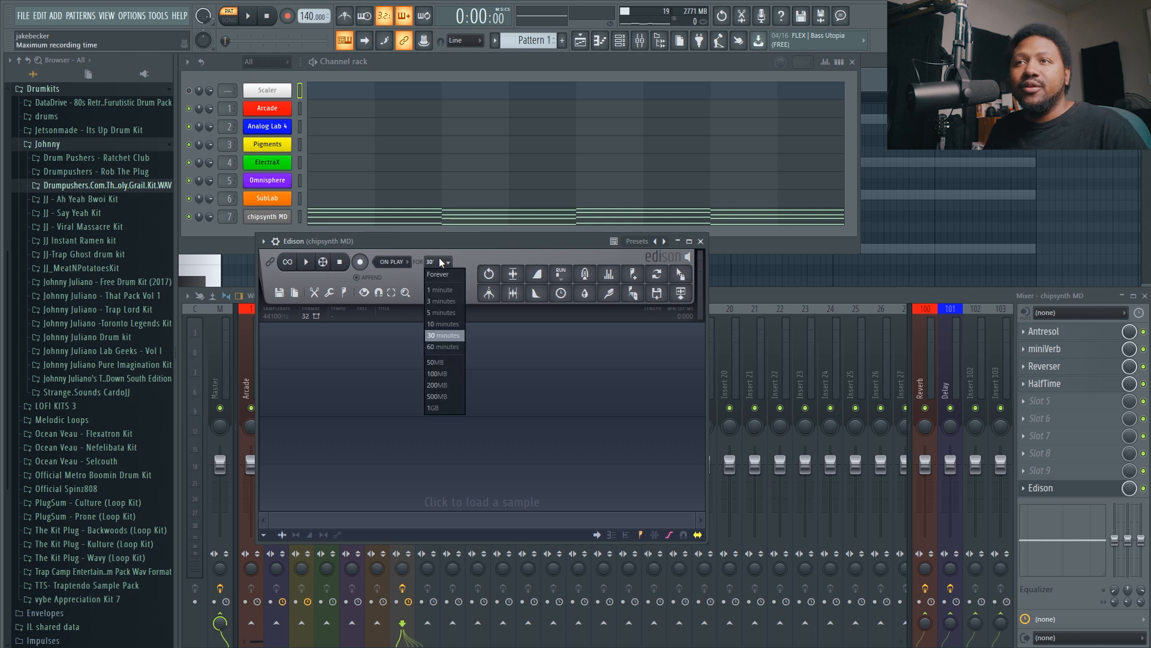
pyautogui.click(447, 271)
# Arm Edison and record two full passes of the pattern, stopping all playback when done.
pyautogui.click(360, 261)
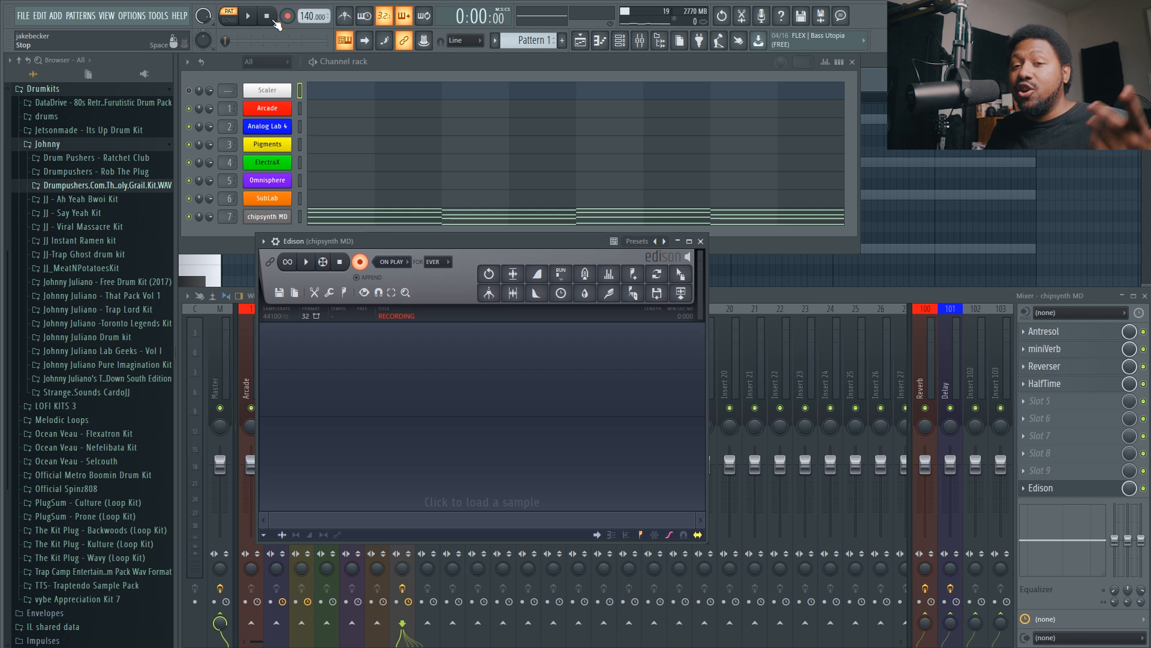
pyautogui.click(251, 20)
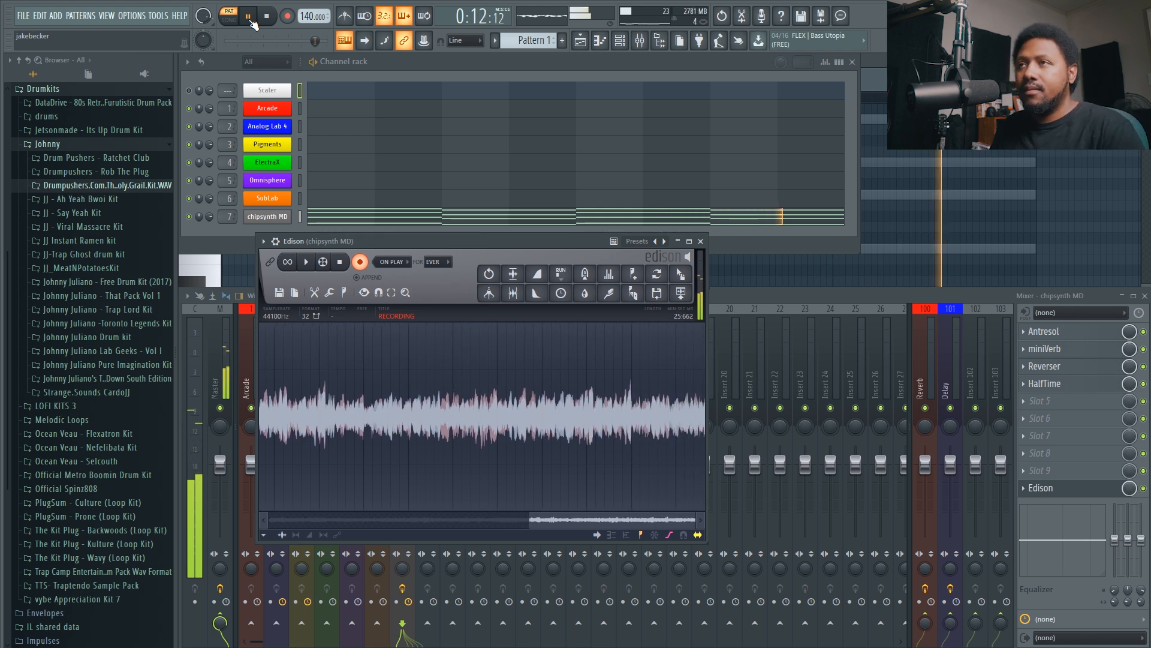
pyautogui.click(267, 16)
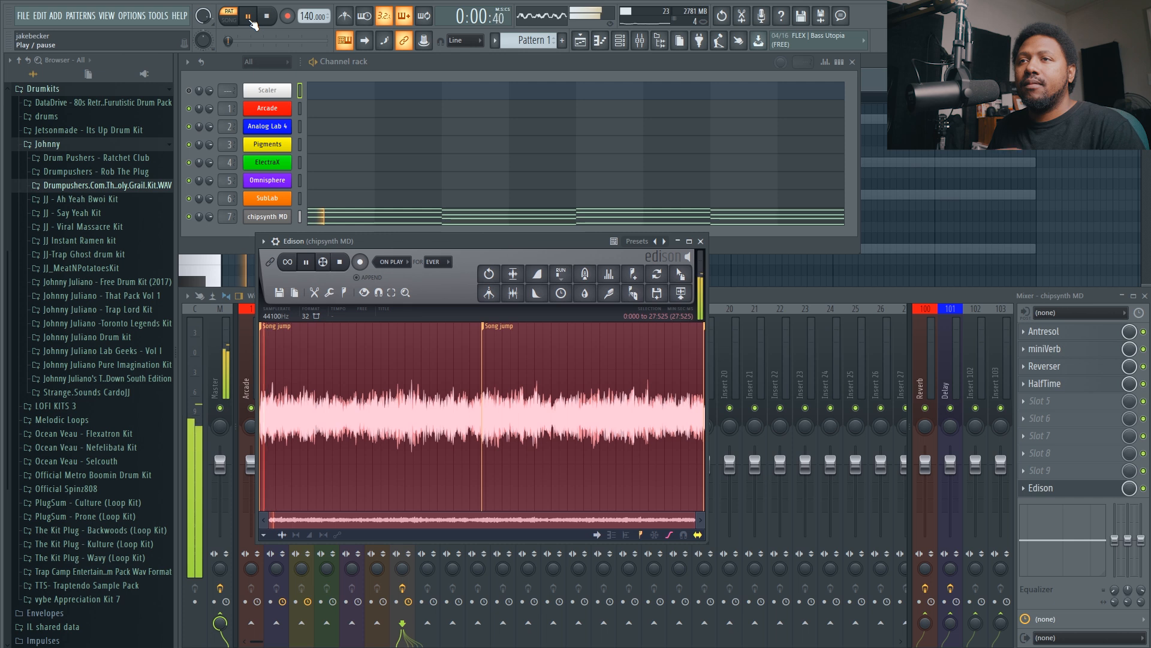
pyautogui.click(340, 261)
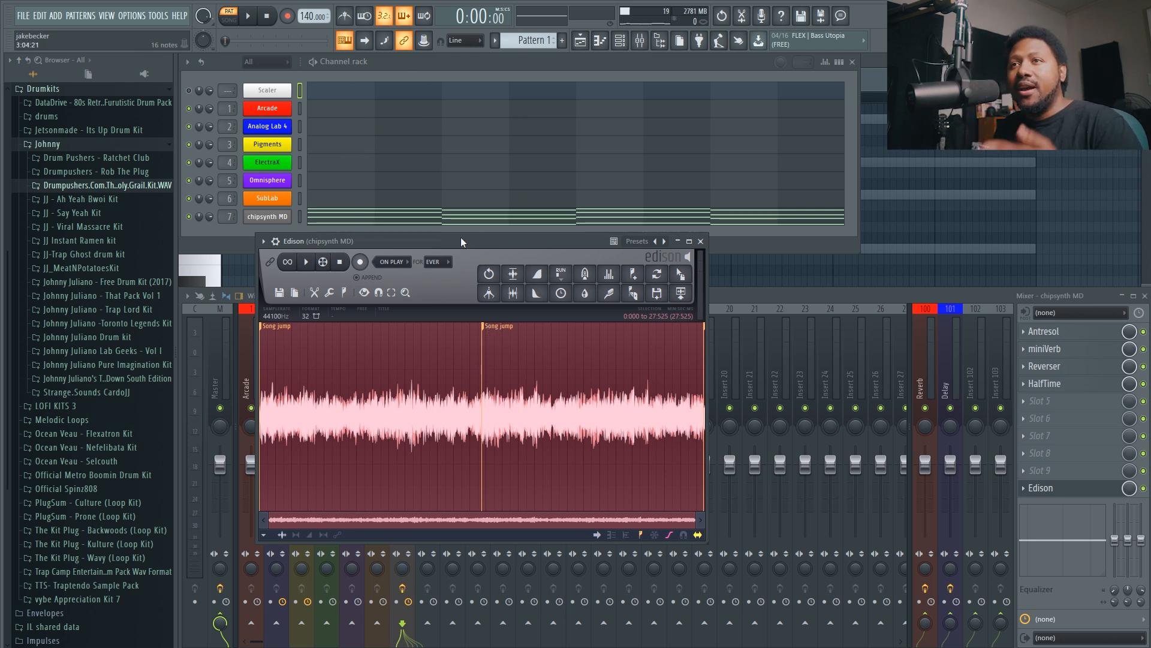
# Select the region after the second Song jump marker, audition it on loop, and trim the recording to that region.
pyautogui.click(503, 327)
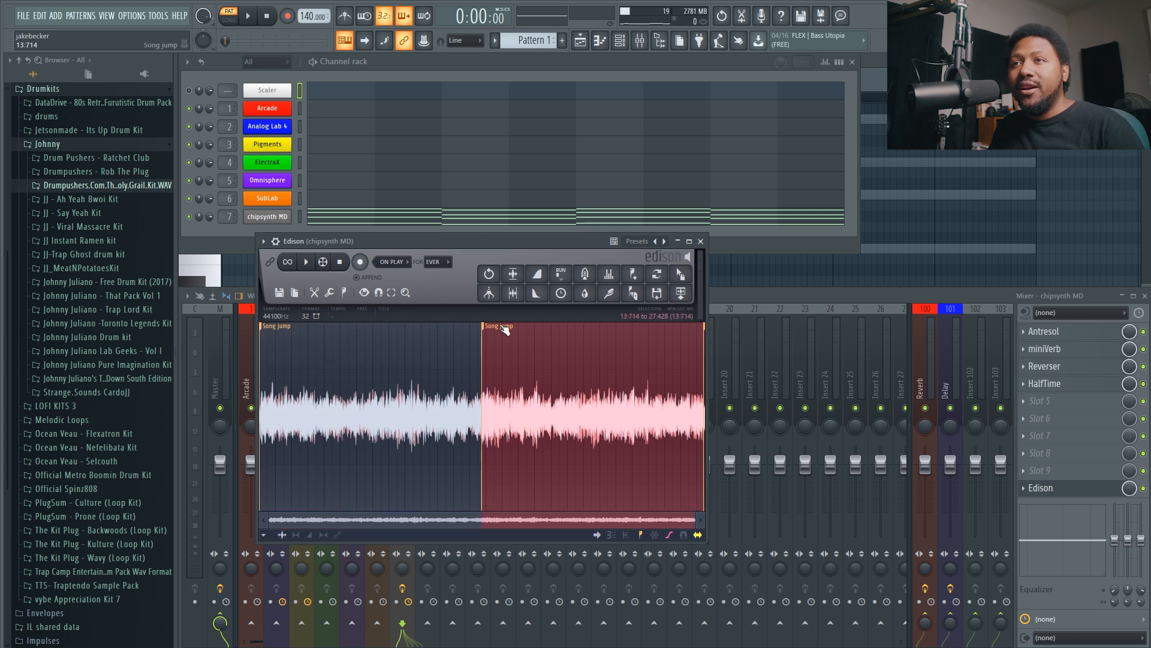
pyautogui.click(305, 262)
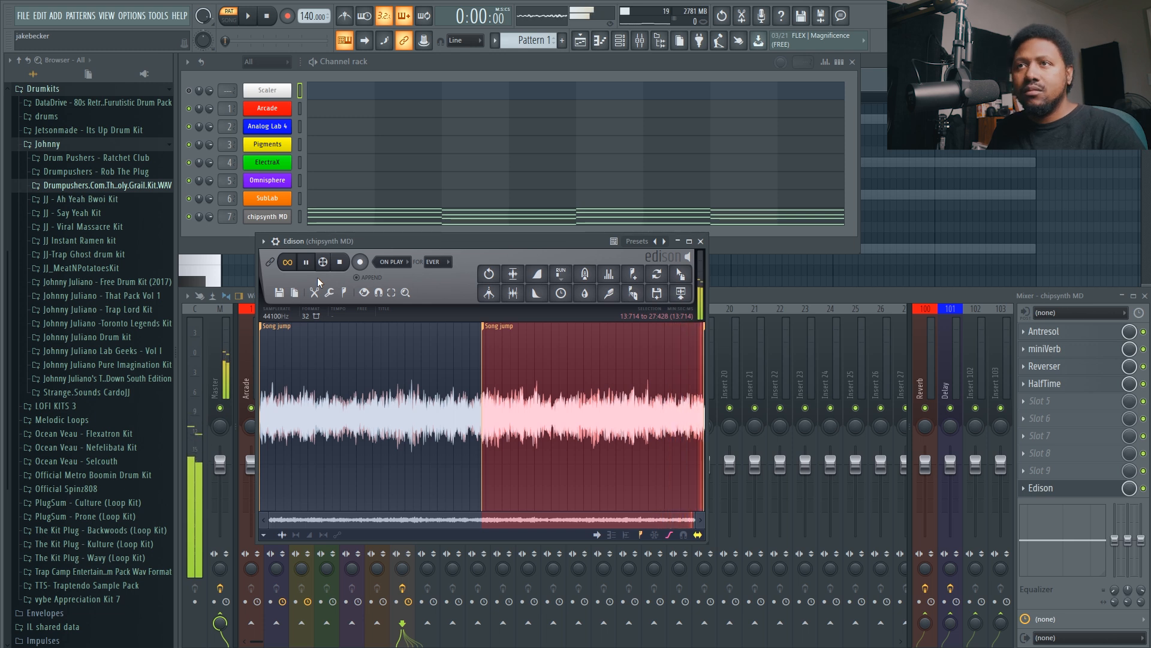
pyautogui.click(341, 262)
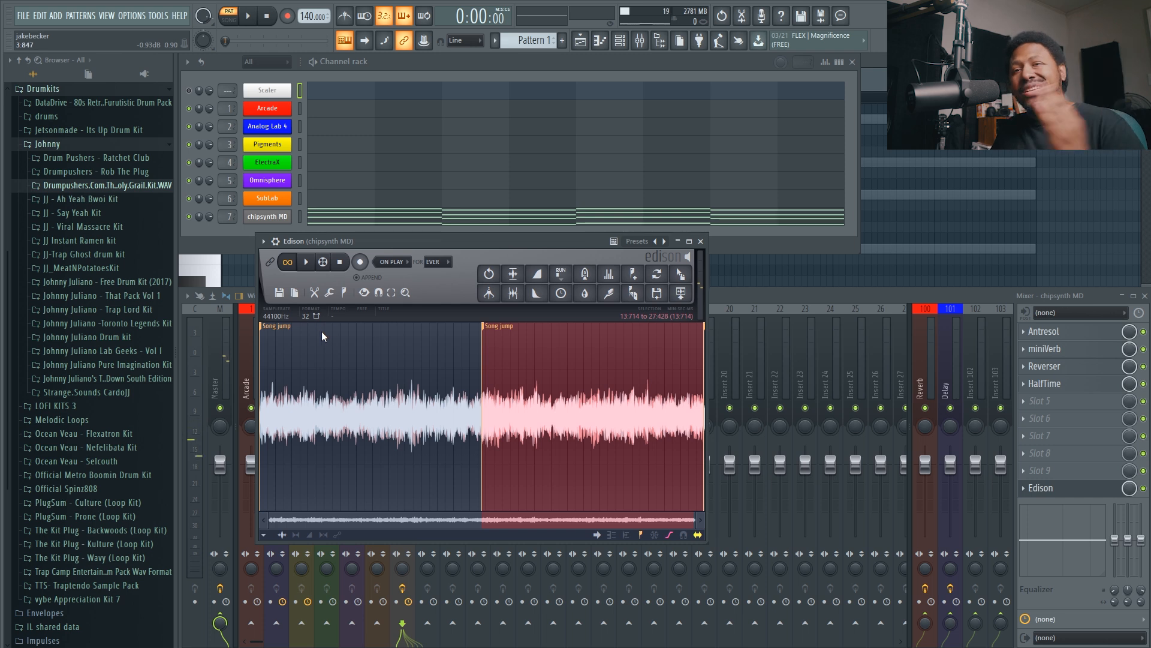
pyautogui.click(316, 291)
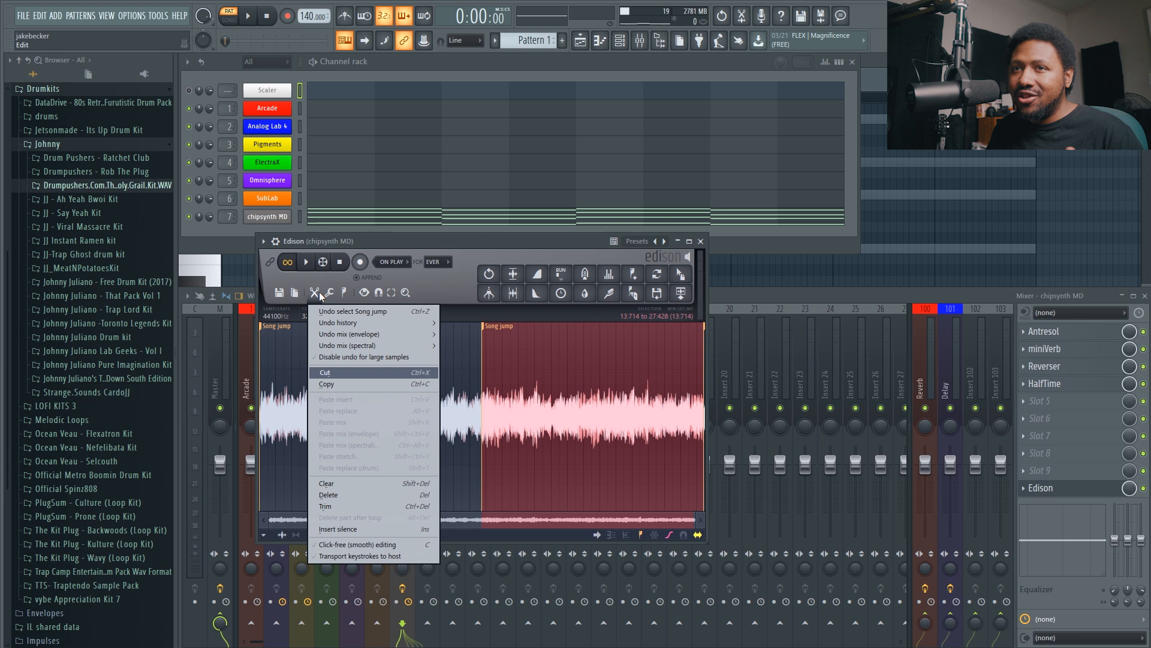
pyautogui.click(329, 293)
pyautogui.click(316, 291)
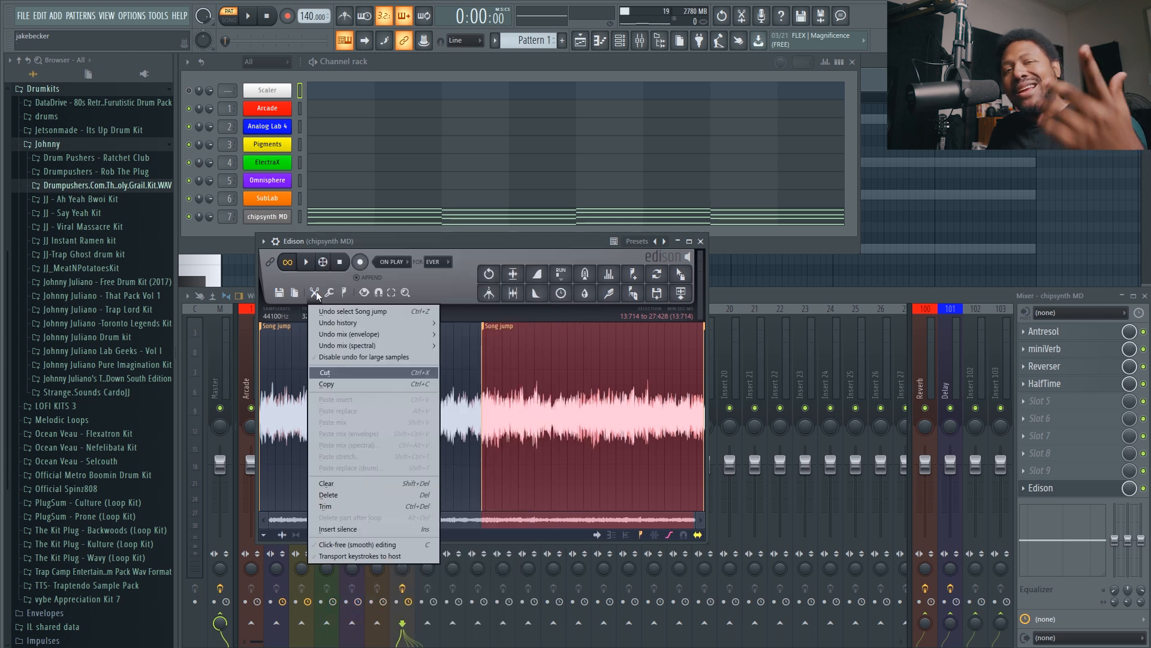
pyautogui.click(339, 506)
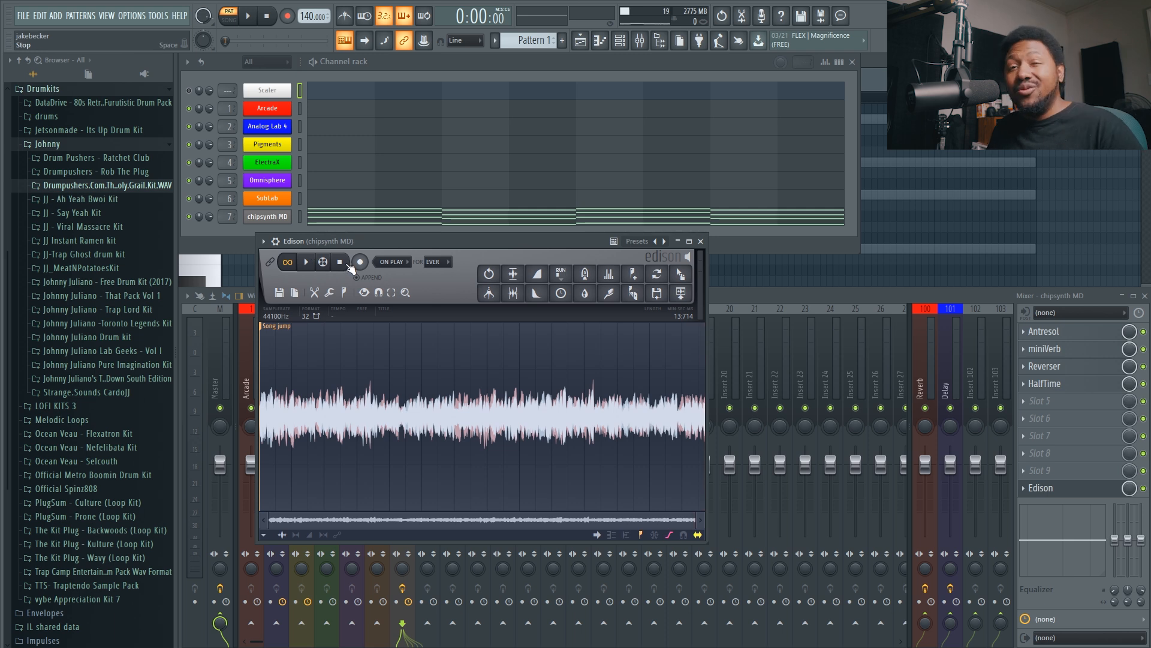
# Apply Edison's Blur to the trimmed sample with a slightly raised amount and the mix at roughly a fifth, previewing it while adjusting.
pyautogui.click(586, 294)
pyautogui.moveTo(651, 240); pyautogui.dragTo(652, 274)
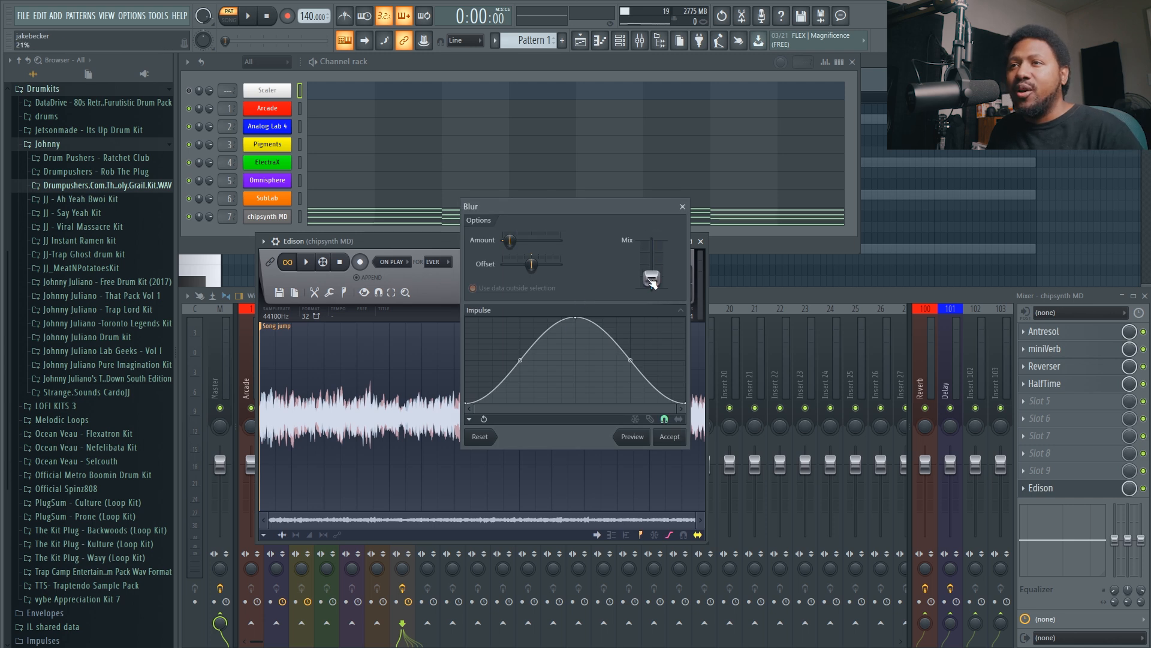
pyautogui.click(633, 437)
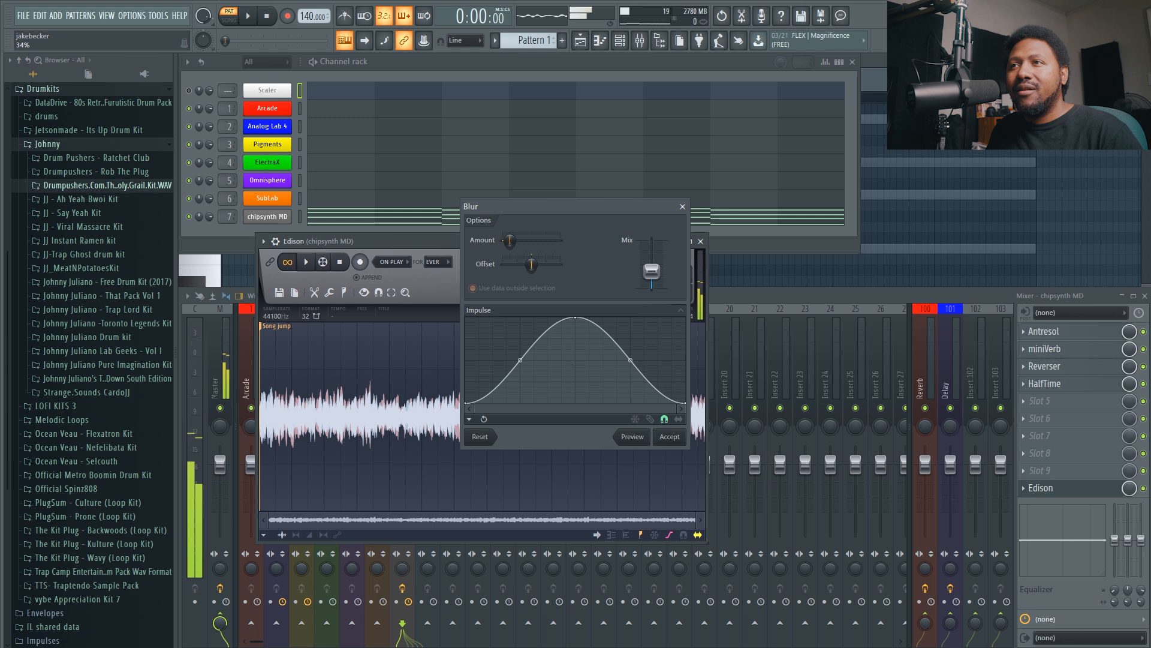
pyautogui.moveTo(653, 273); pyautogui.dragTo(653, 261)
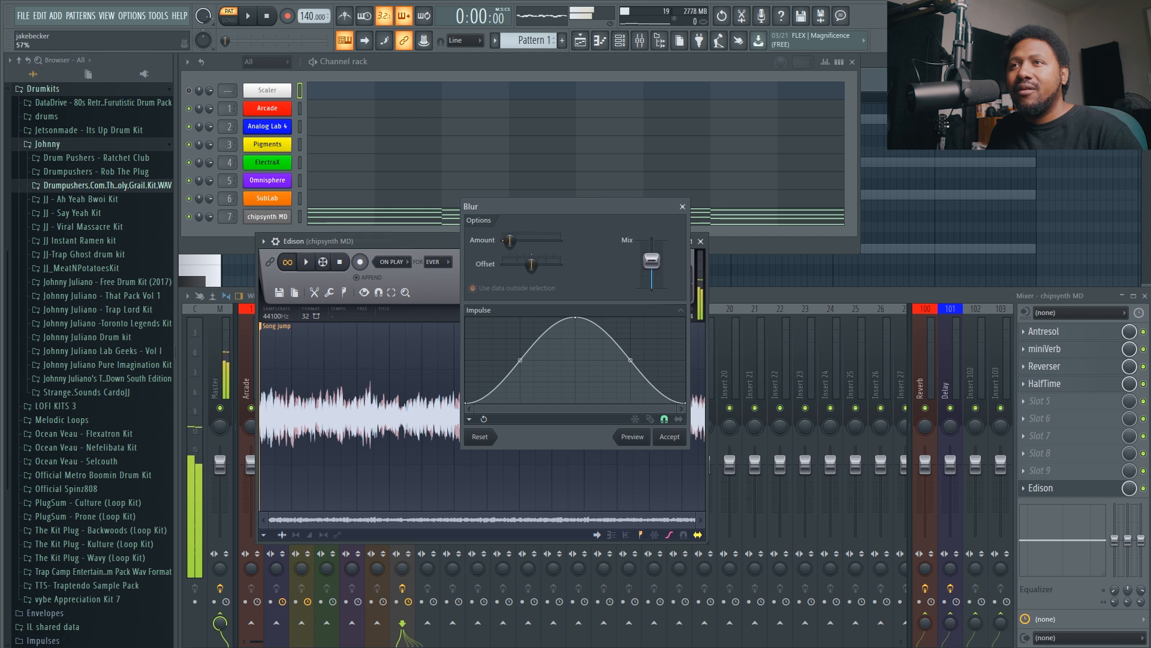
pyautogui.moveTo(509, 241); pyautogui.dragTo(518, 241)
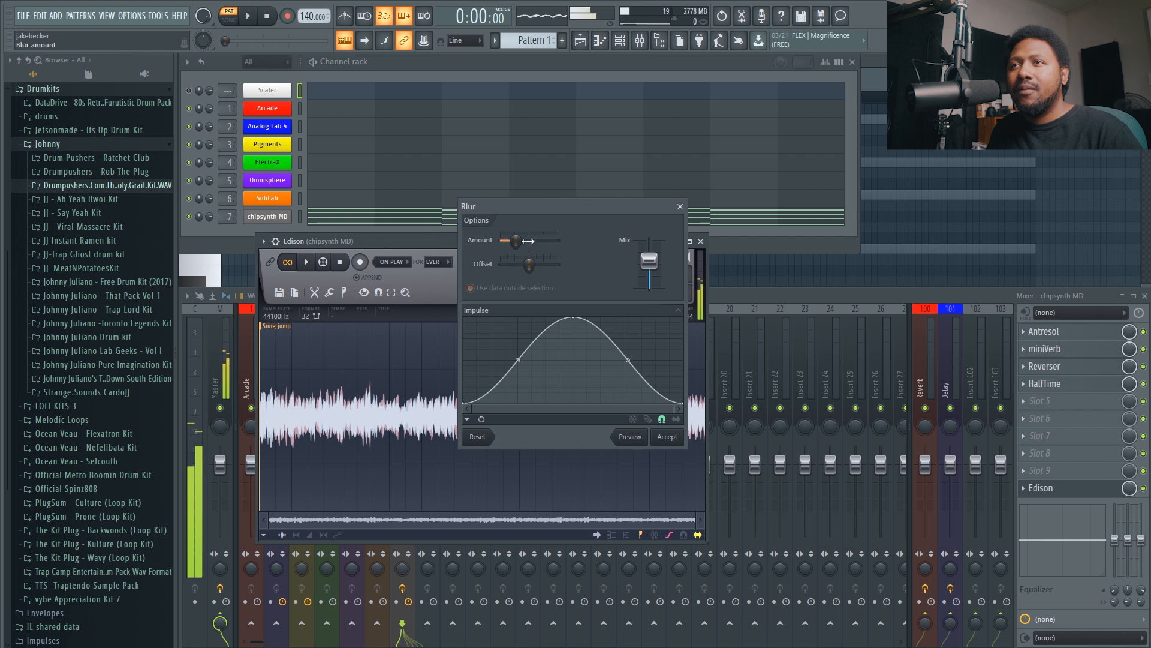
pyautogui.moveTo(521, 241); pyautogui.dragTo(518, 241)
pyautogui.moveTo(650, 261); pyautogui.dragTo(650, 278)
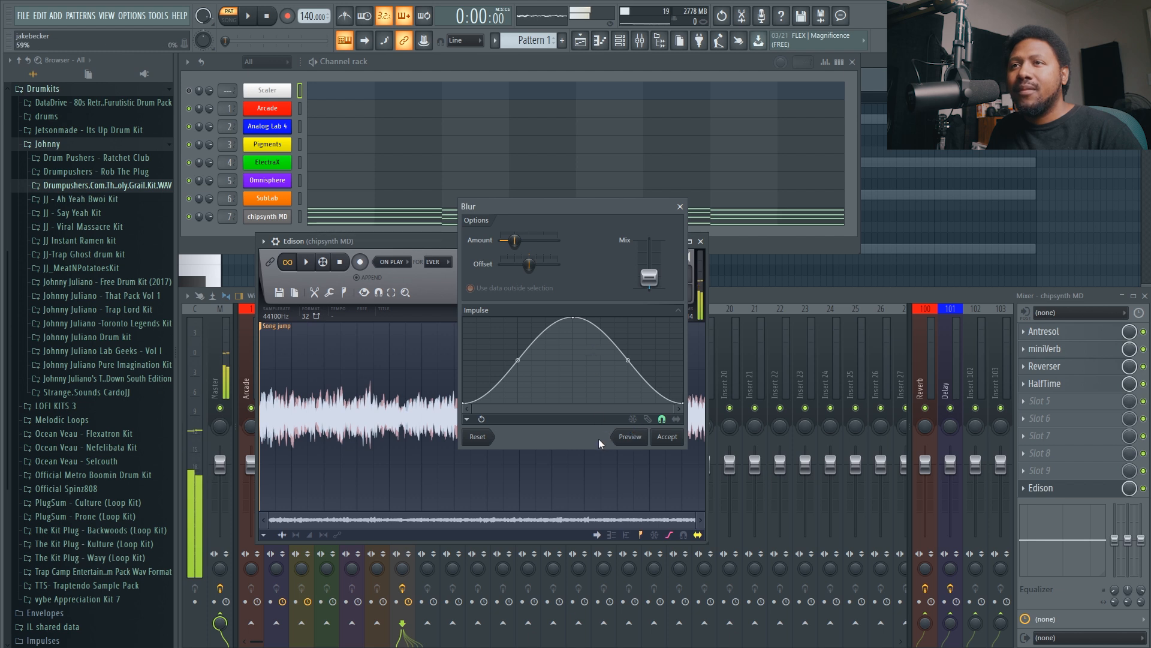
pyautogui.click(664, 437)
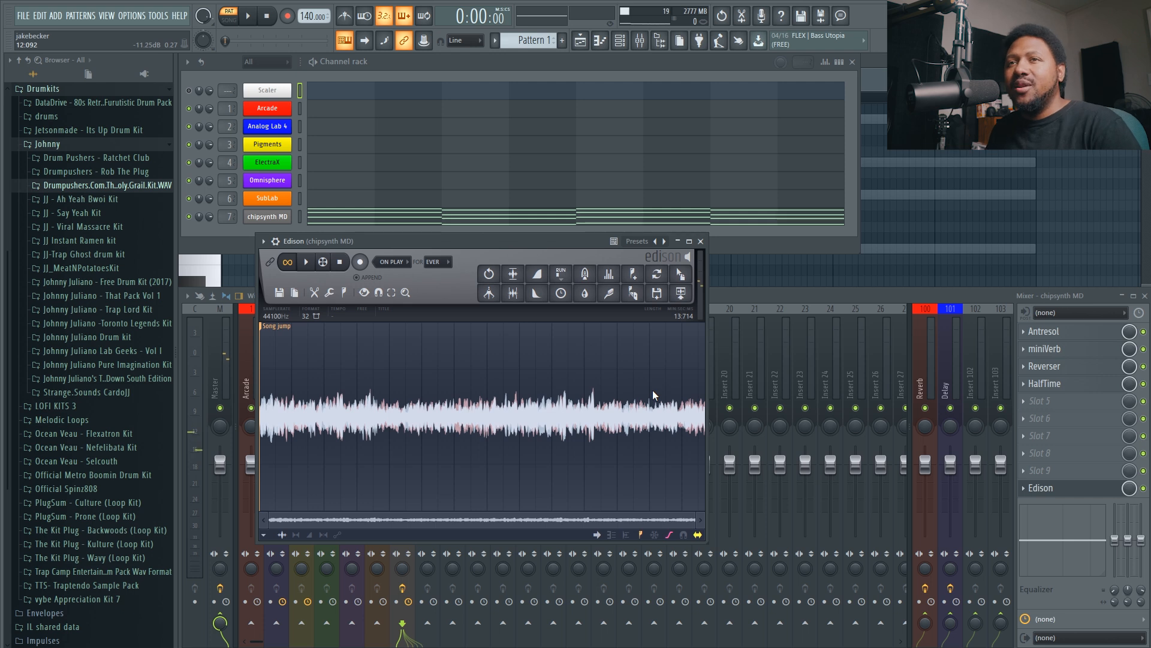
# Resample the Edison recording to a sample rate of 8000 Hz with Resample enabled, and audition the result.
pyautogui.click(292, 302)
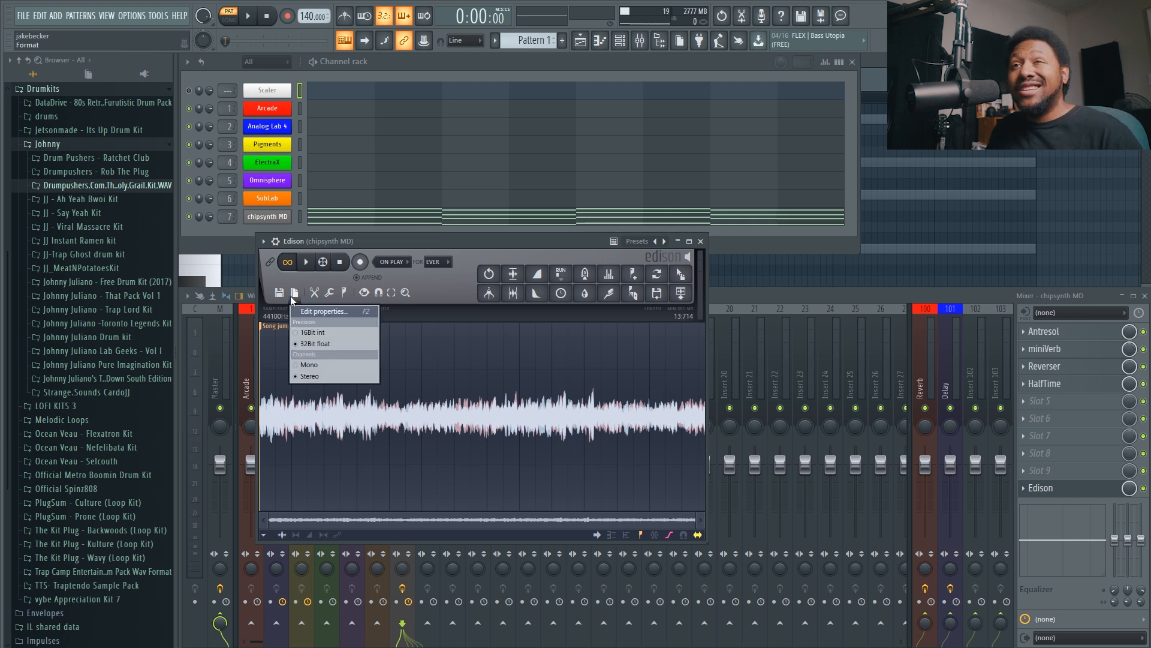
pyautogui.click(336, 312)
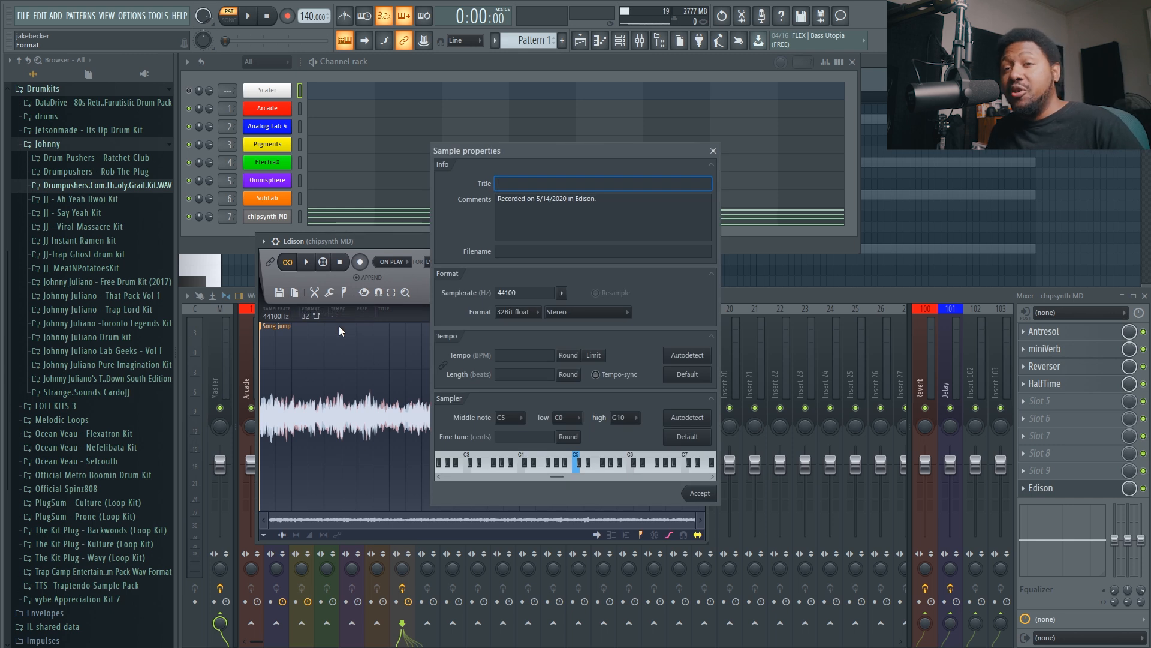
pyautogui.click(561, 294)
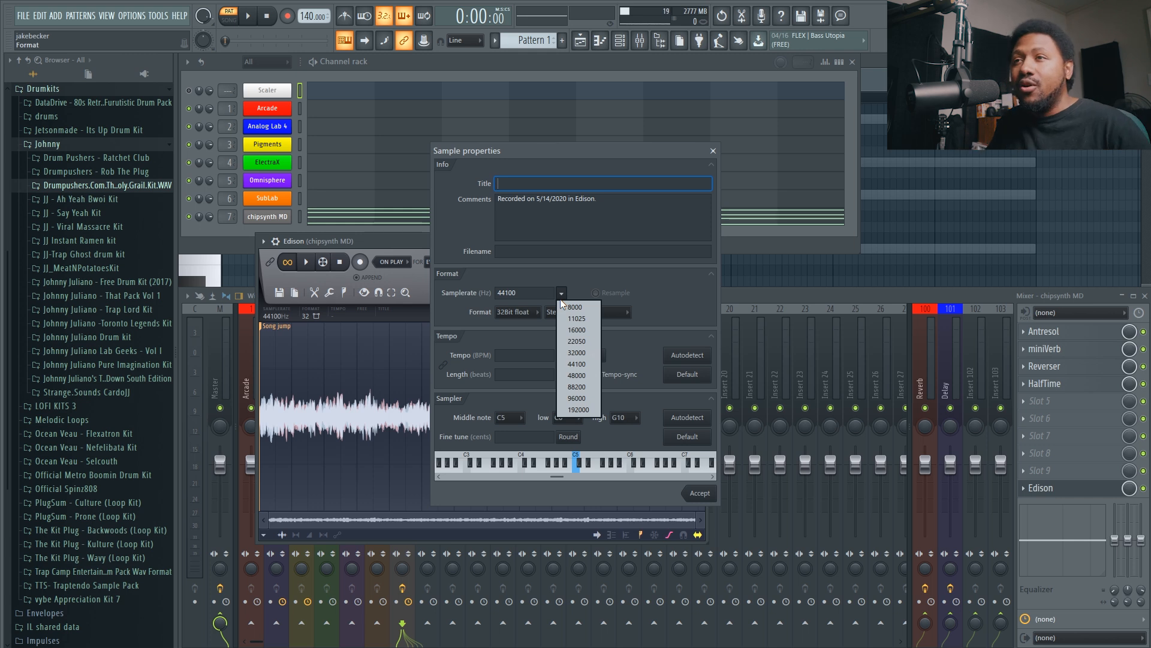
pyautogui.click(583, 311)
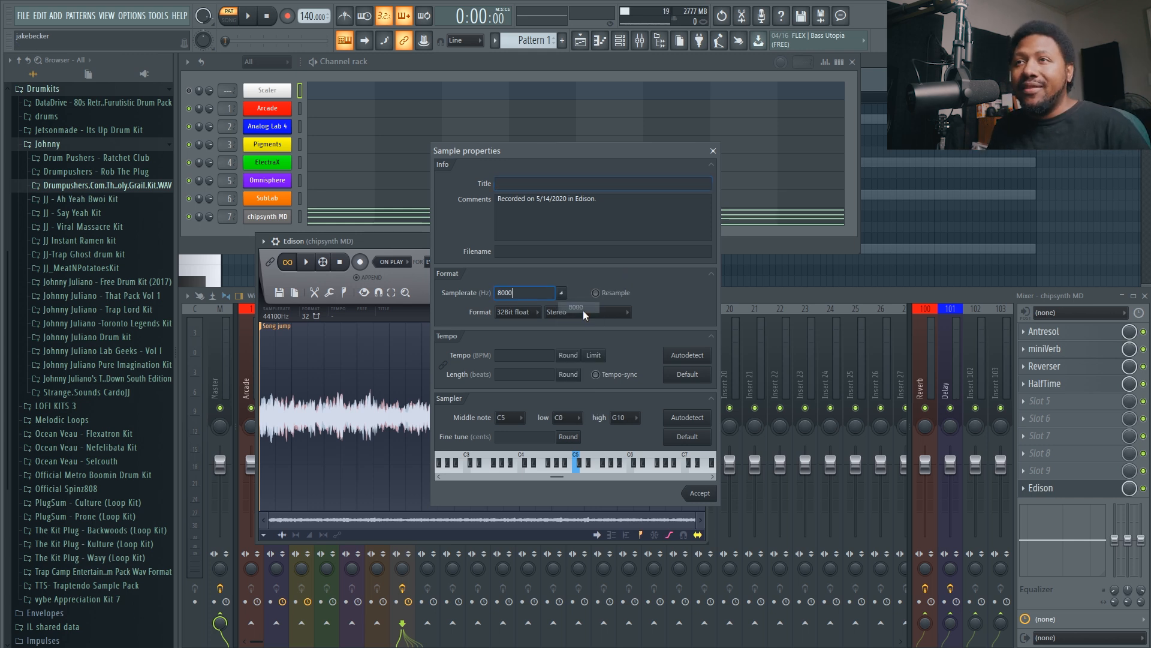
pyautogui.click(595, 293)
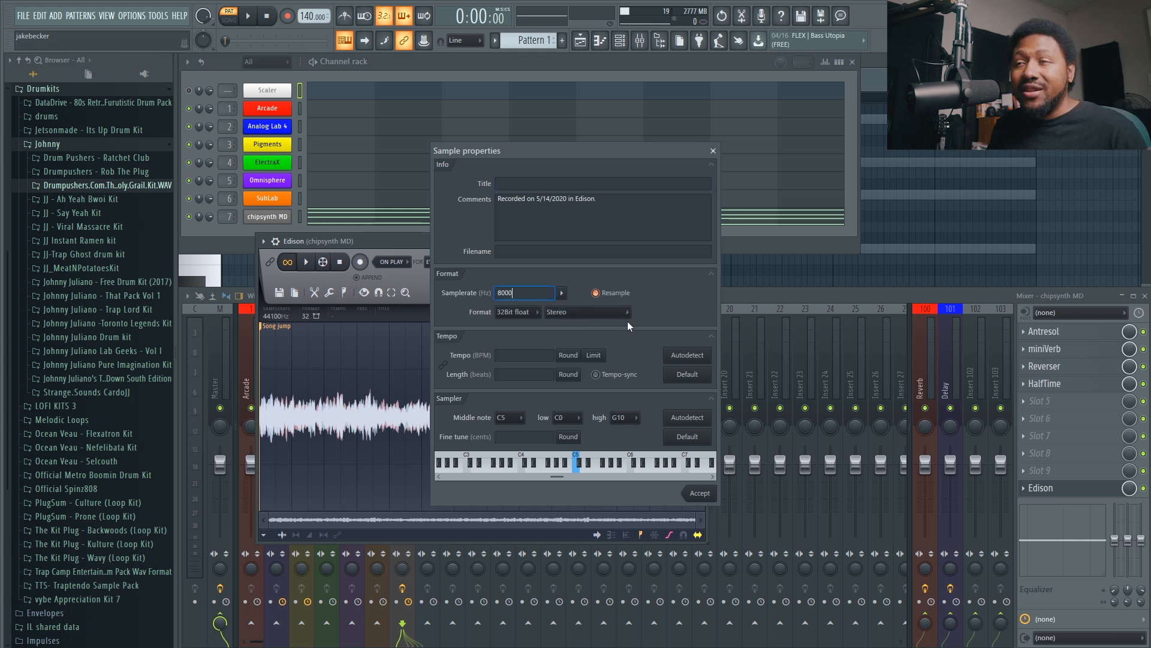
pyautogui.click(700, 493)
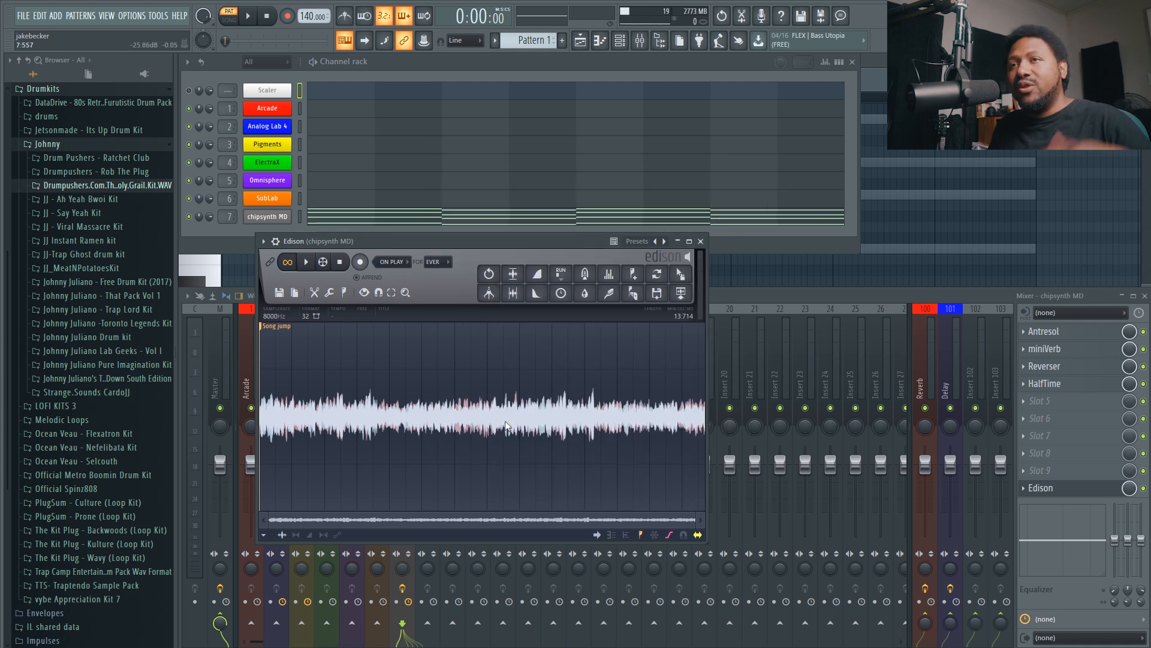
pyautogui.click(306, 262)
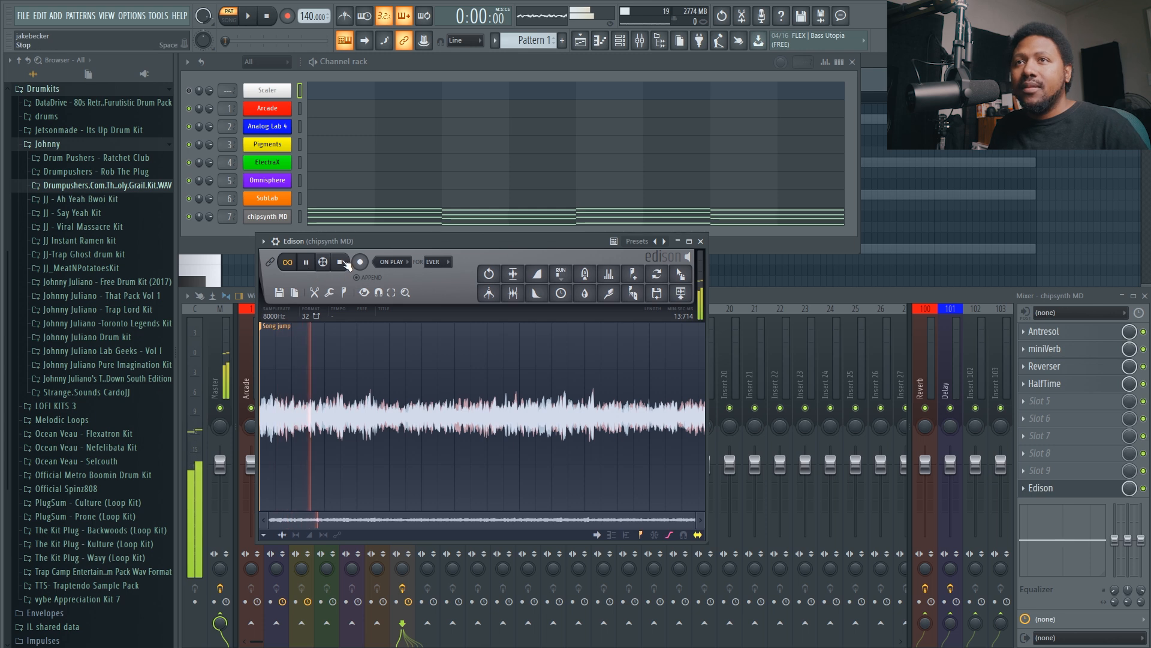
pyautogui.click(340, 262)
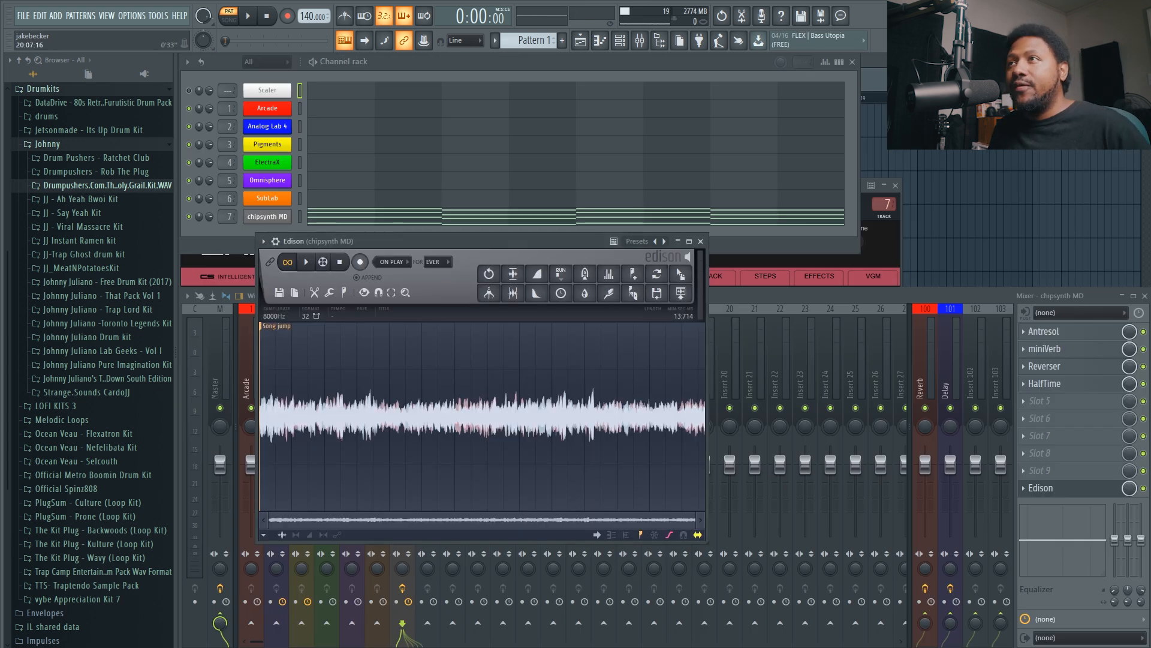
# Clear the view of the playlist and place the resampled Edison audio on Track 1 at bar 1.
pyautogui.click(854, 62)
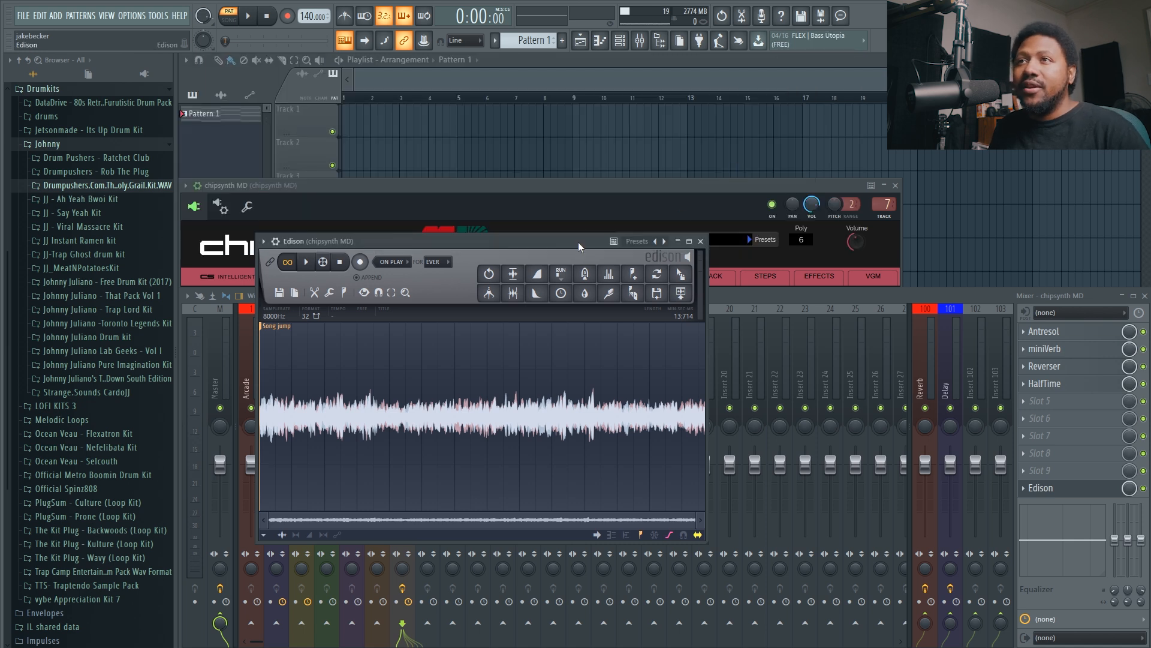
pyautogui.moveTo(578, 242); pyautogui.dragTo(761, 243)
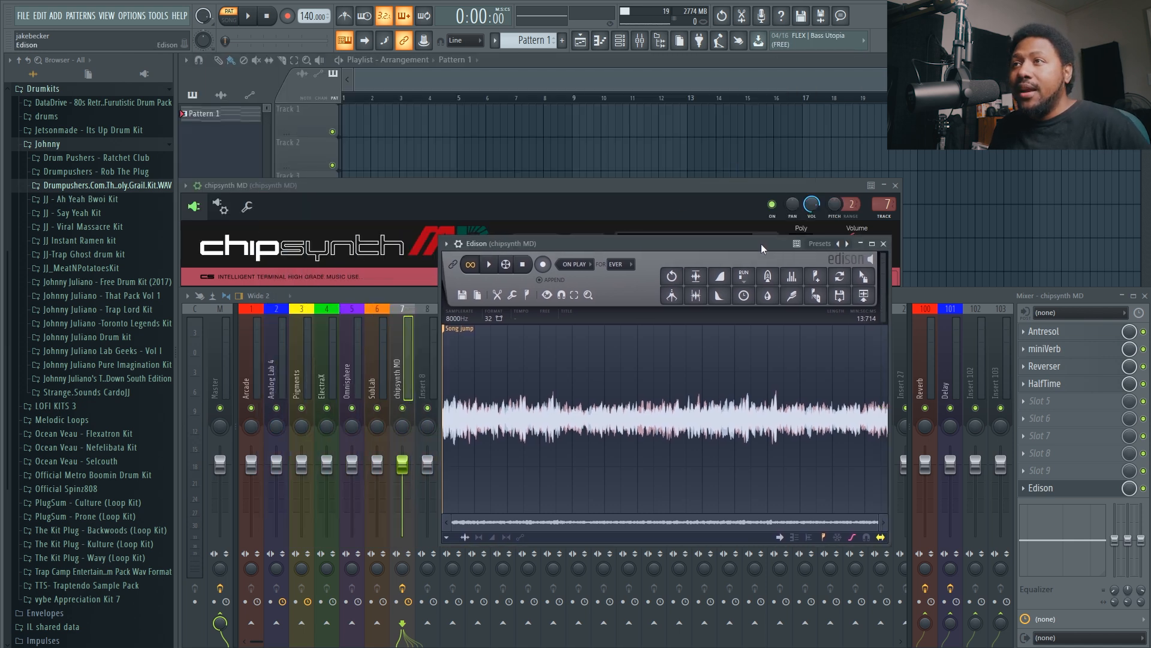
pyautogui.click(470, 295)
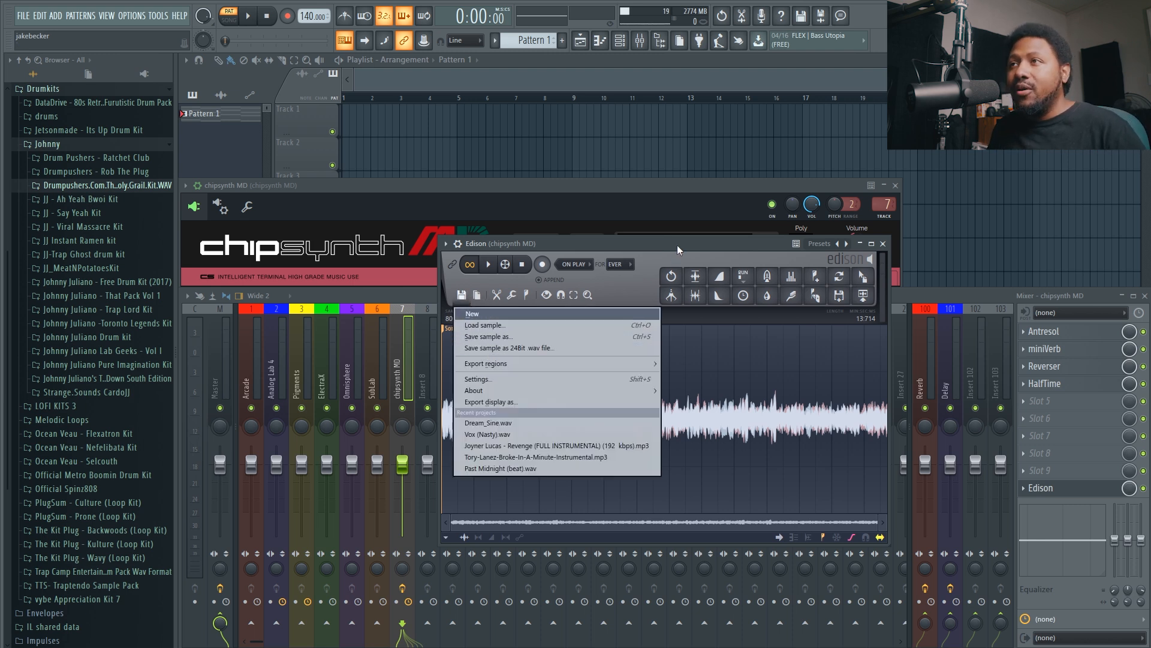
pyautogui.click(862, 276)
pyautogui.moveTo(862, 276); pyautogui.dragTo(363, 119)
# Route the new audio clip's channel to mixer track 8 and close its settings.
pyautogui.doubleClick(364, 118)
pyautogui.press('F9')
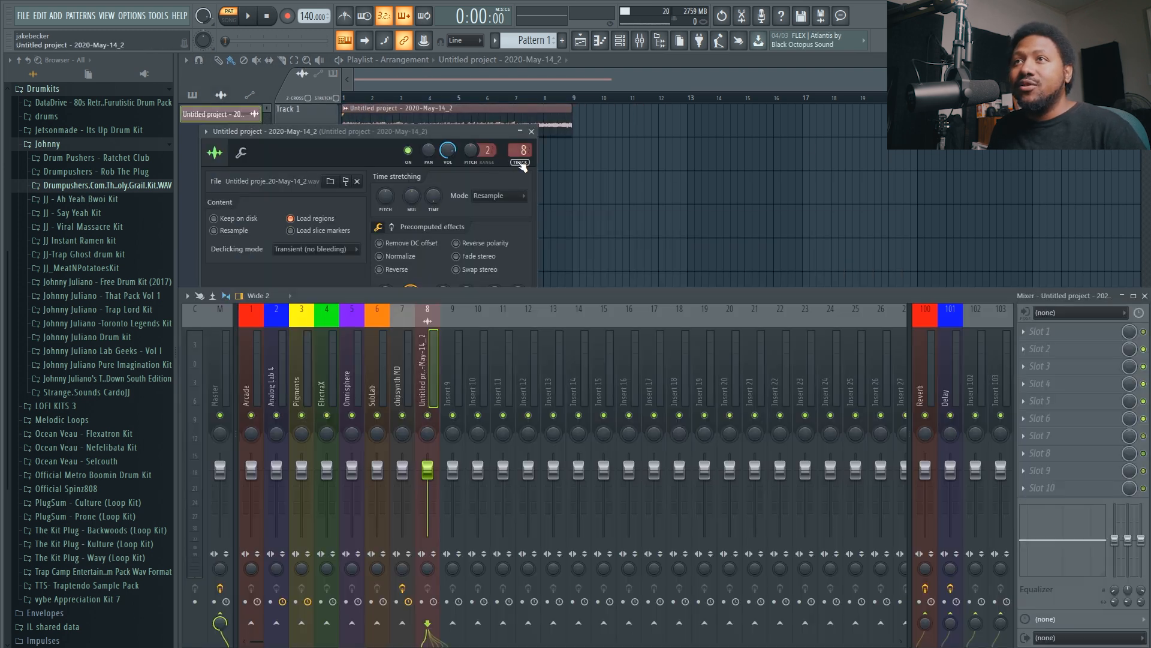
pyautogui.click(531, 131)
# Switch playback to song mode and audition the audio clip on the playlist.
pyautogui.click(229, 19)
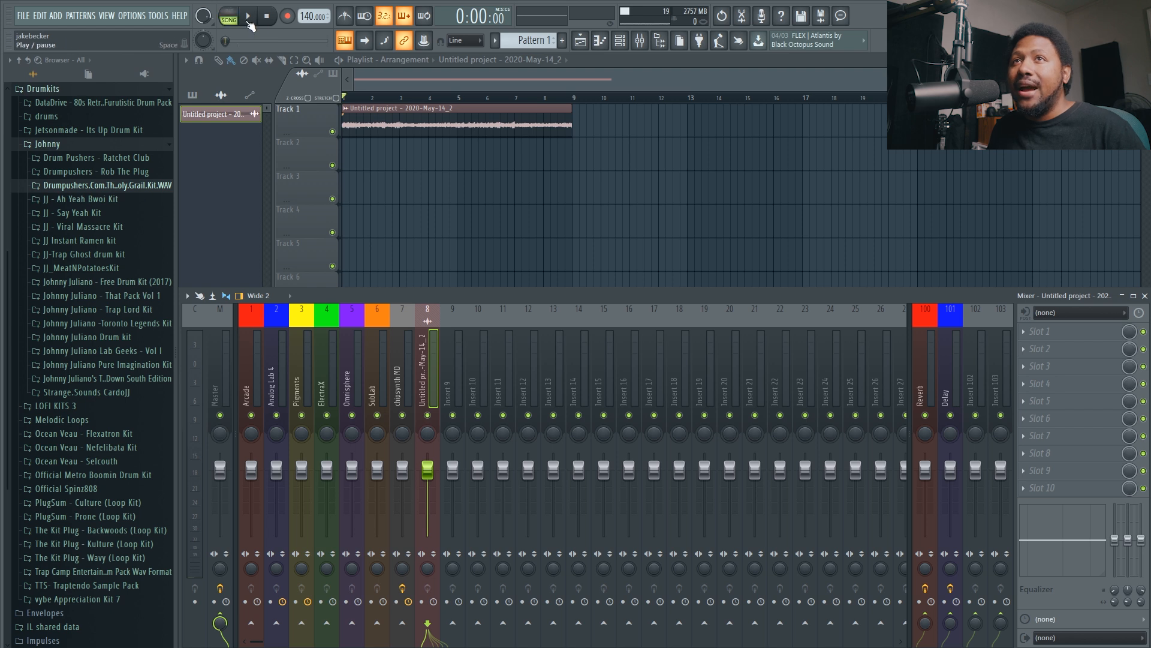
pyautogui.press('space')
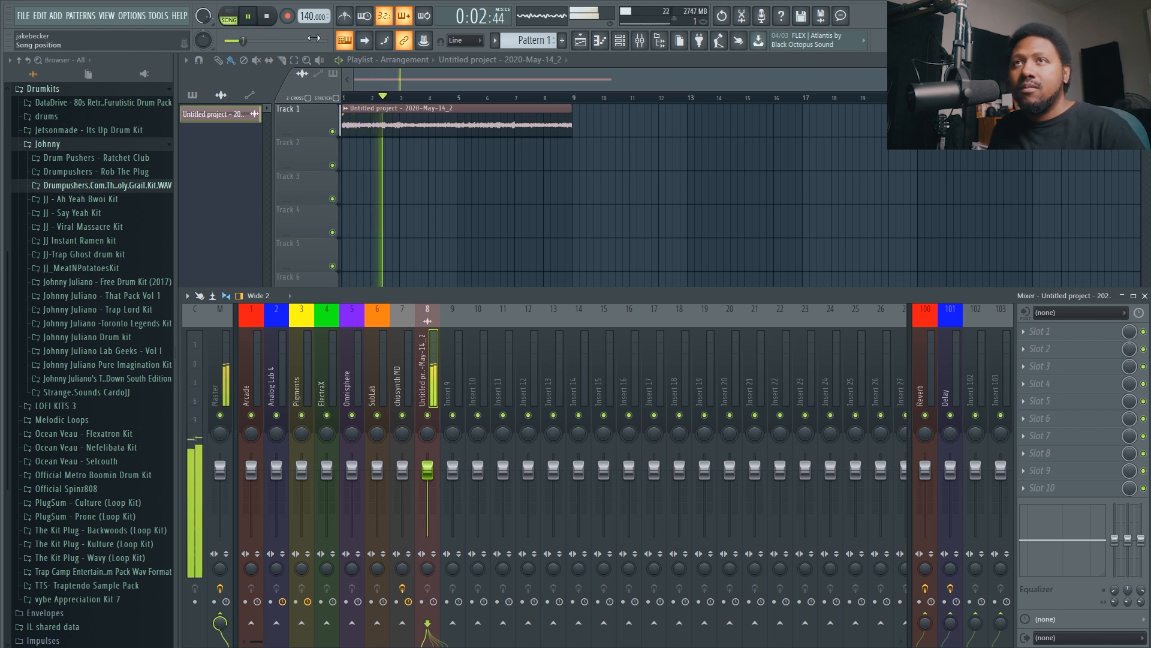
pyautogui.press('space')
# Lower the audio clip's time-stretching pitch with the stretch mode on Auto, auditioning it and uncovering the clip on Track 1.
pyautogui.press('F9')
pyautogui.doubleClick(375, 122)
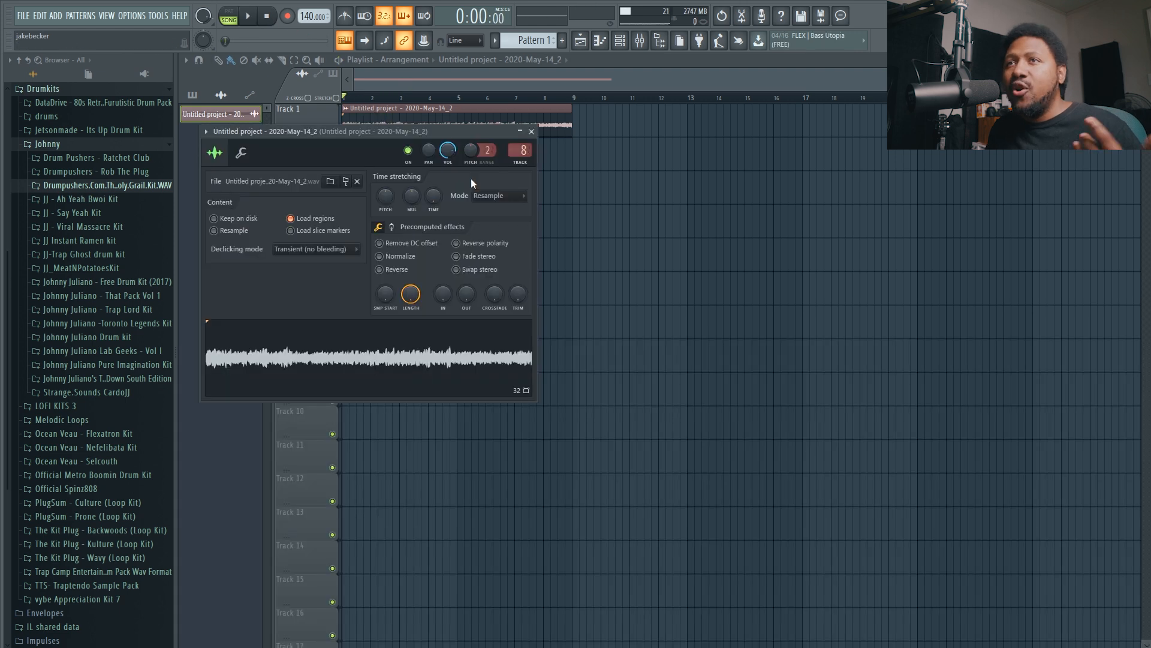
pyautogui.moveTo(389, 195); pyautogui.dragTo(387, 207)
pyautogui.click(248, 16)
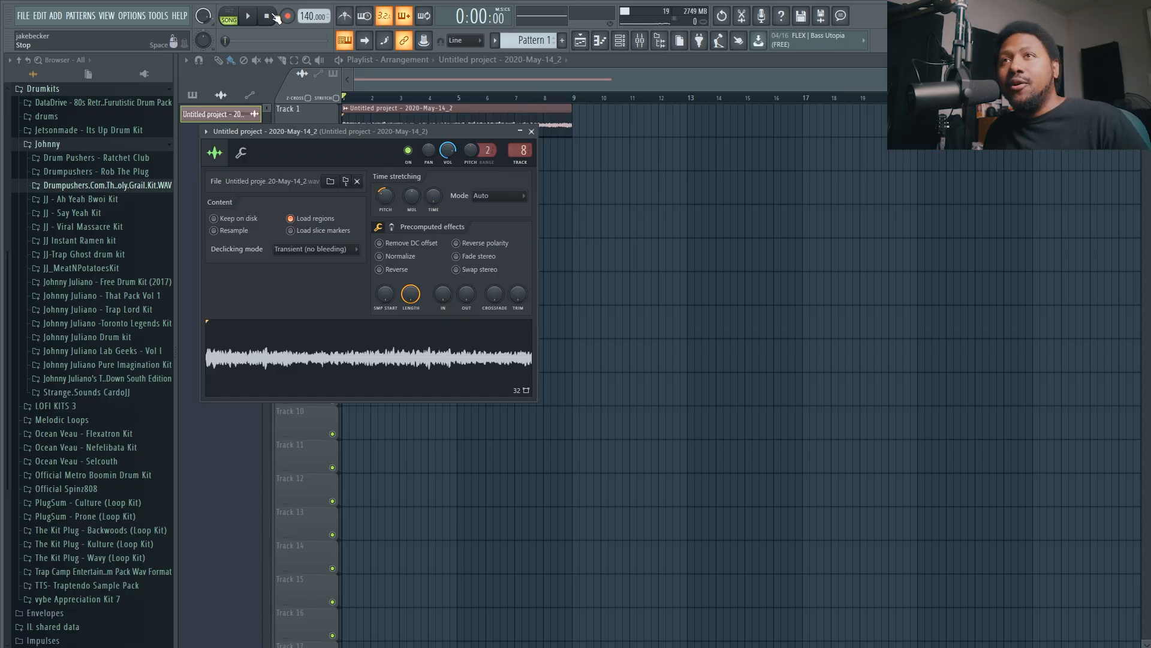
pyautogui.moveTo(354, 131); pyautogui.dragTo(480, 171)
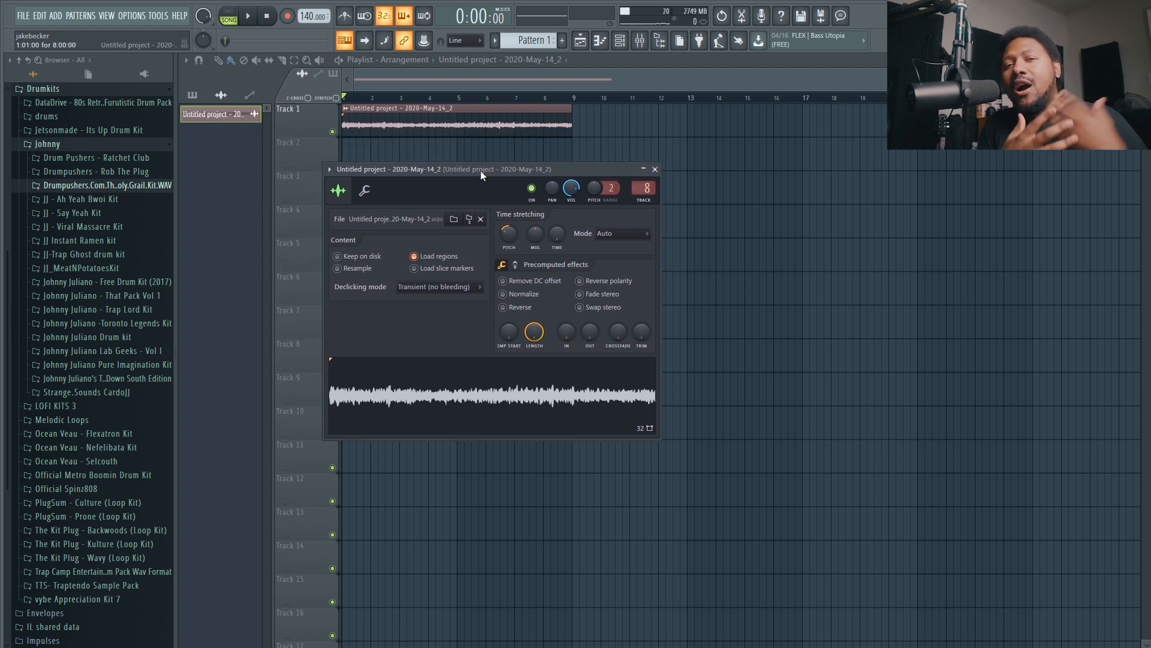